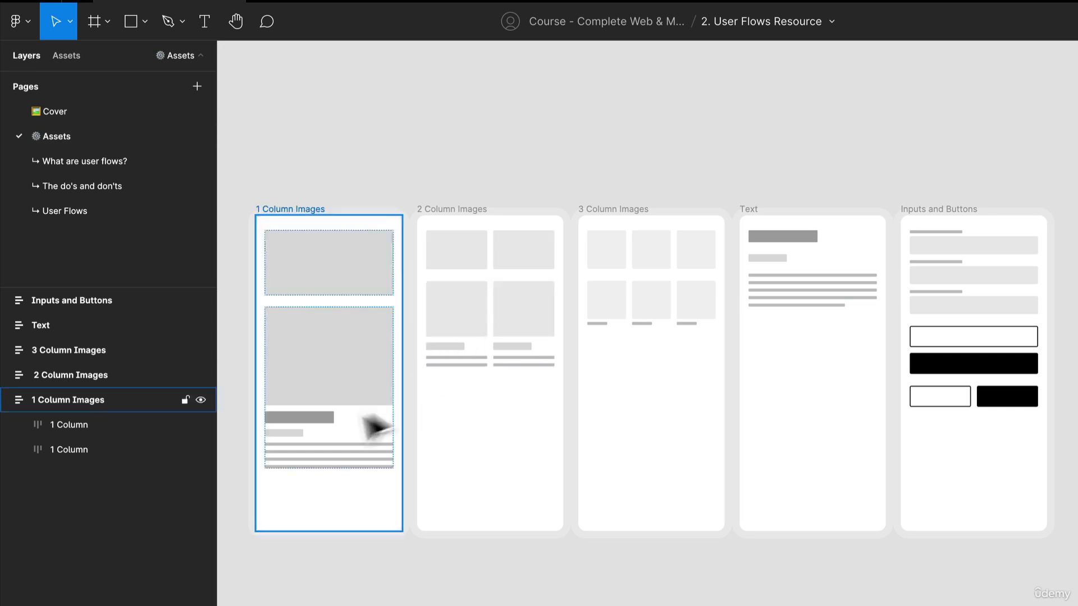
# Step: Examine the image, heading, sub heading and body placeholders in the 1 Column Images and 2 Column Images frames
pyautogui.scroll(-1, 365, 410)
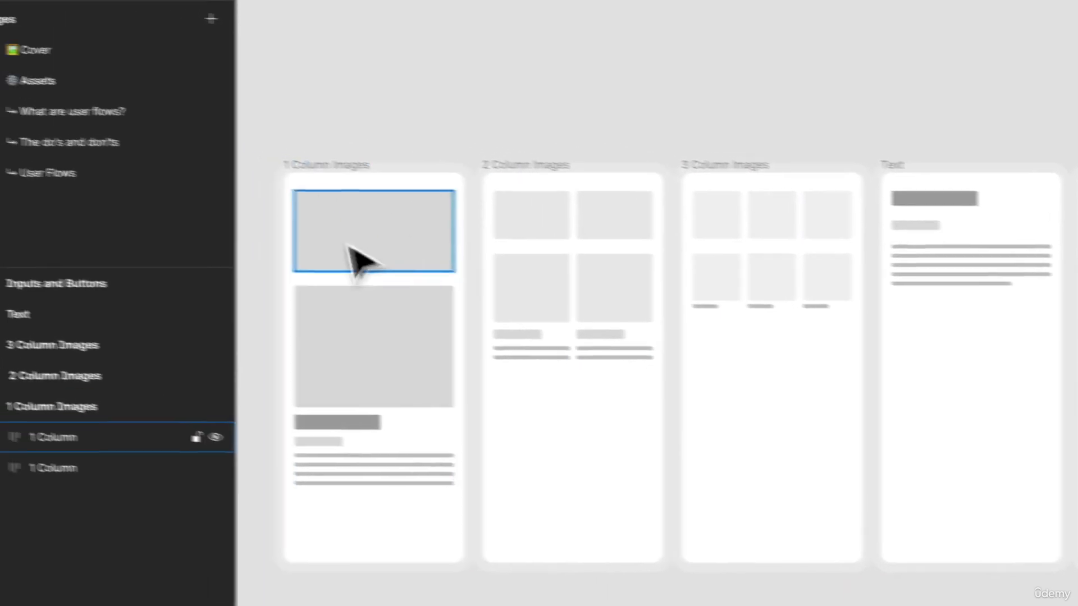
pyautogui.click(421, 254)
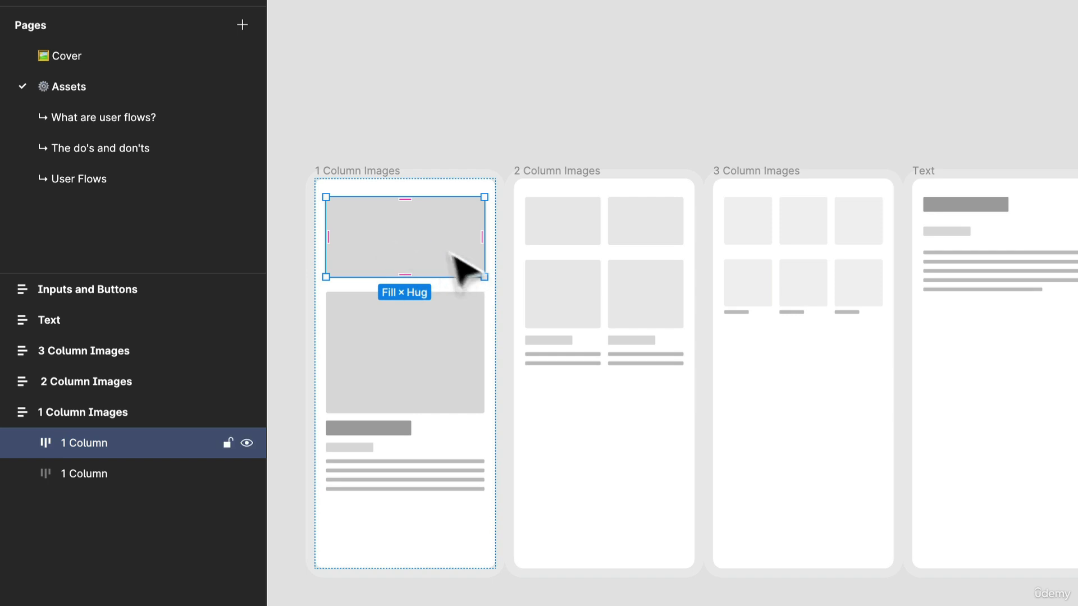
pyautogui.click(452, 340)
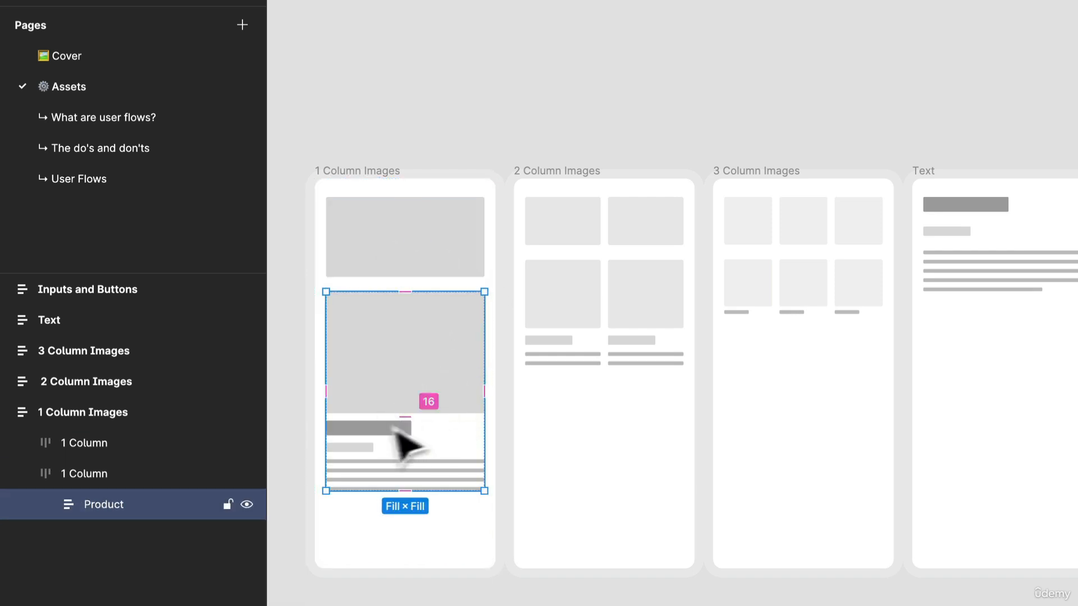
pyautogui.click(372, 429)
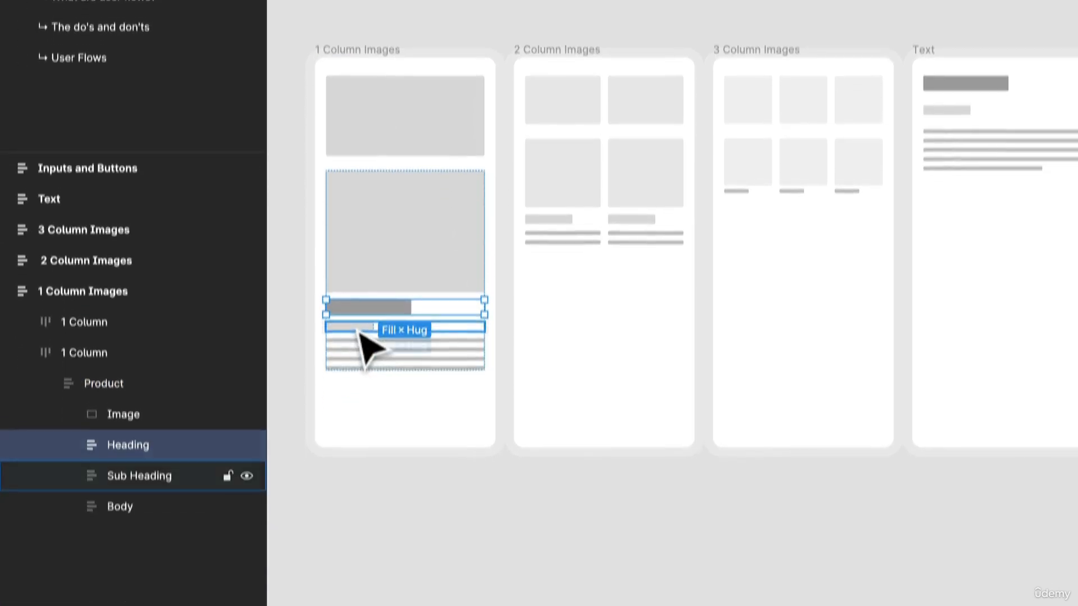
pyautogui.click(365, 448)
pyautogui.click(392, 363)
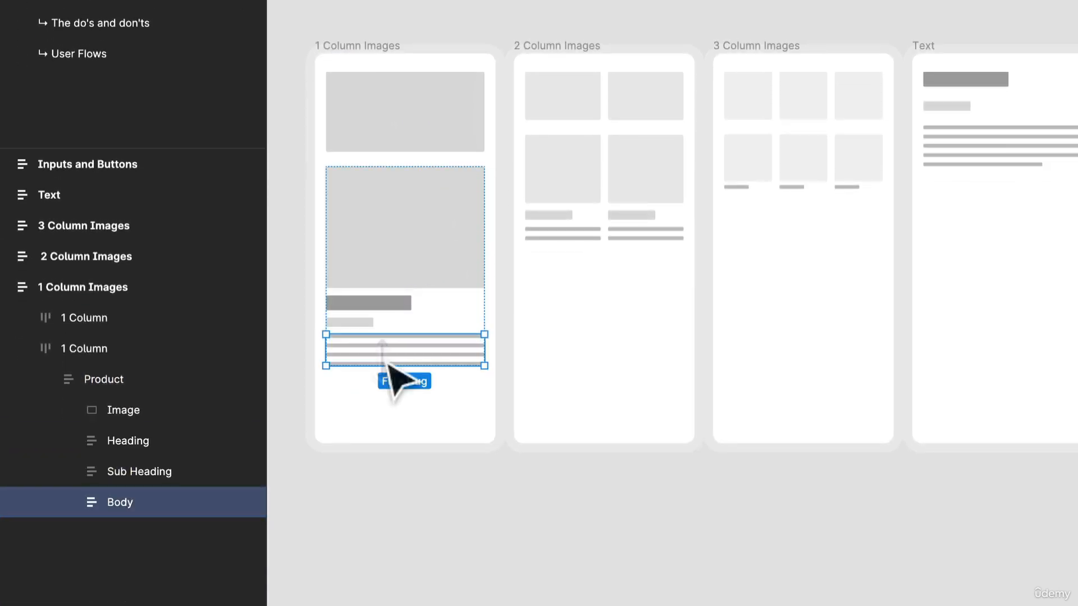
pyautogui.click(369, 326)
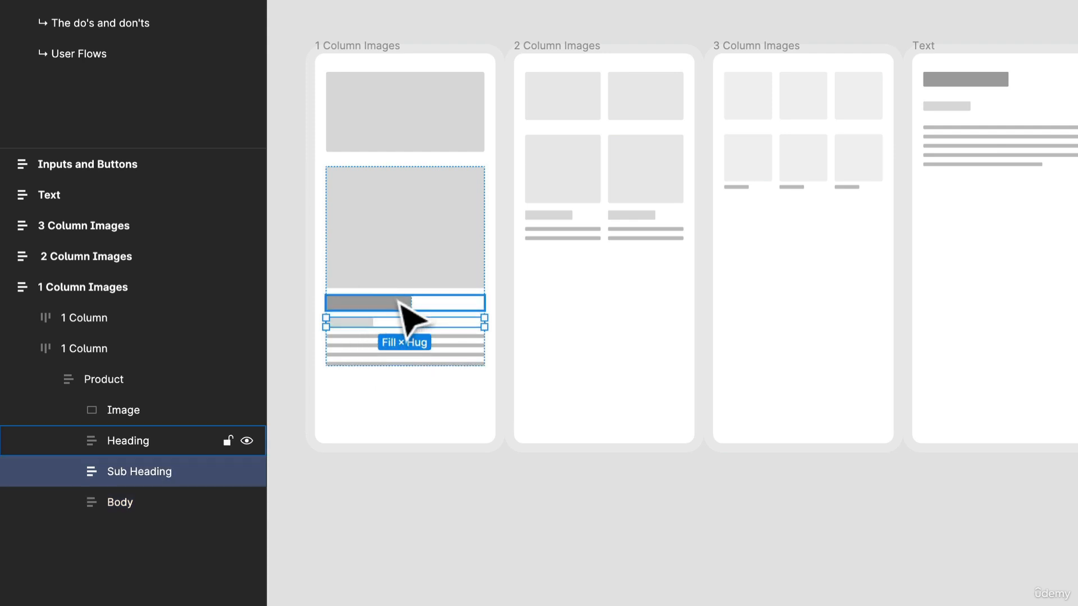
pyautogui.click(604, 155)
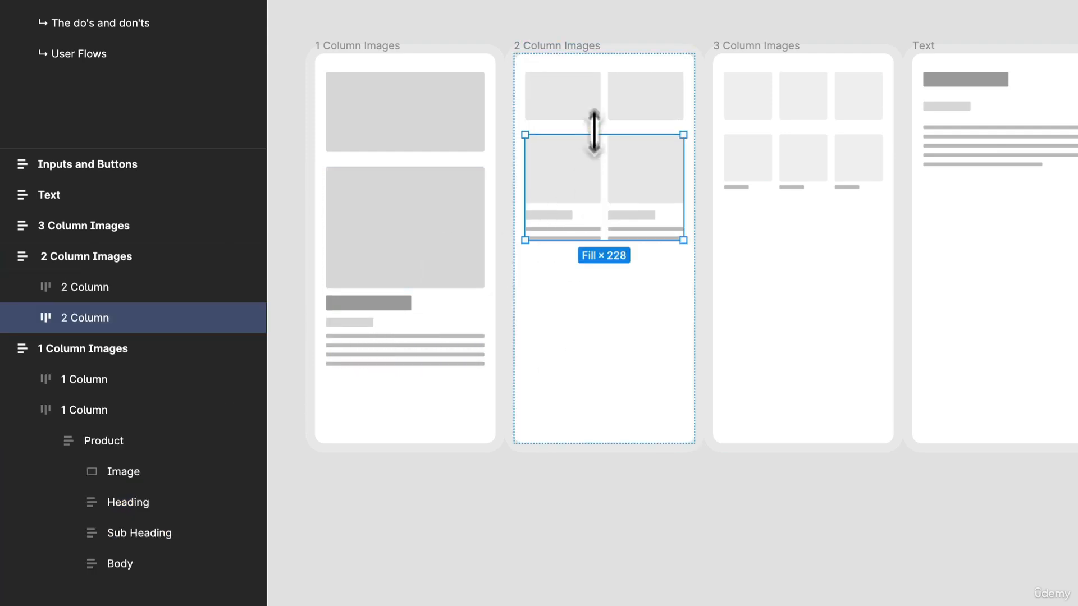
pyautogui.click(632, 123)
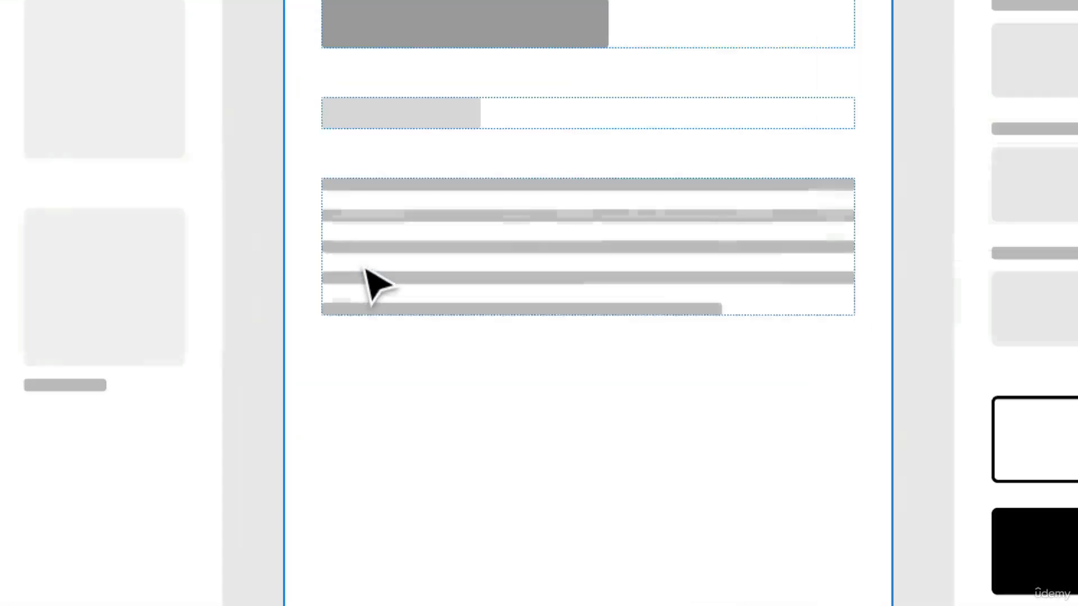
# Step: Examine the text placeholders in the Text frame and the fields and buttons in the Inputs and Buttons frame
pyautogui.click(366, 272)
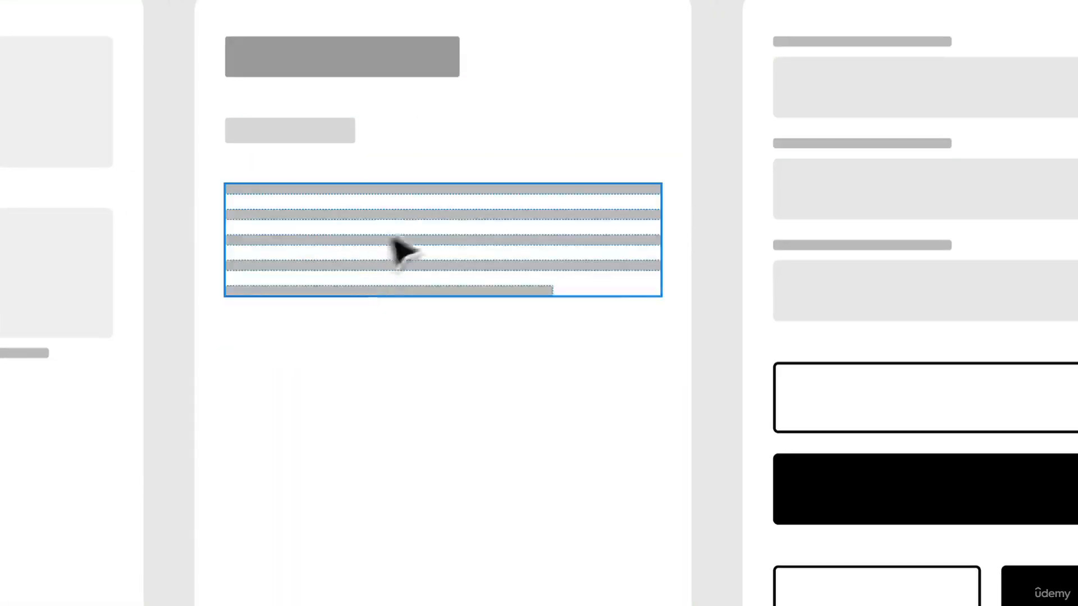
pyautogui.click(444, 130)
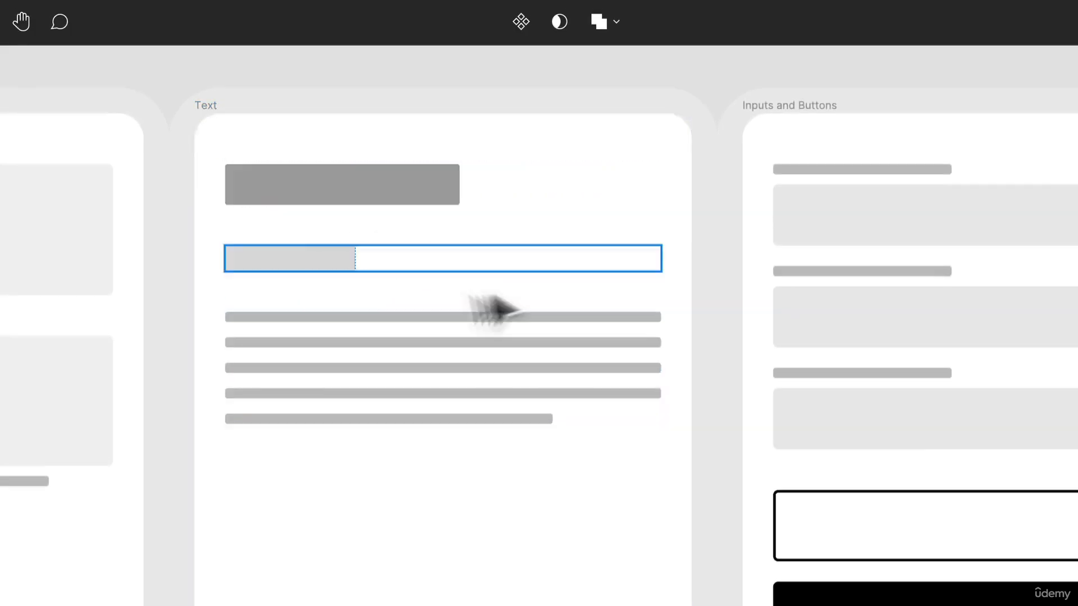
pyautogui.scroll(-3, 664, 428)
pyautogui.hscroll(6, 664, 430)
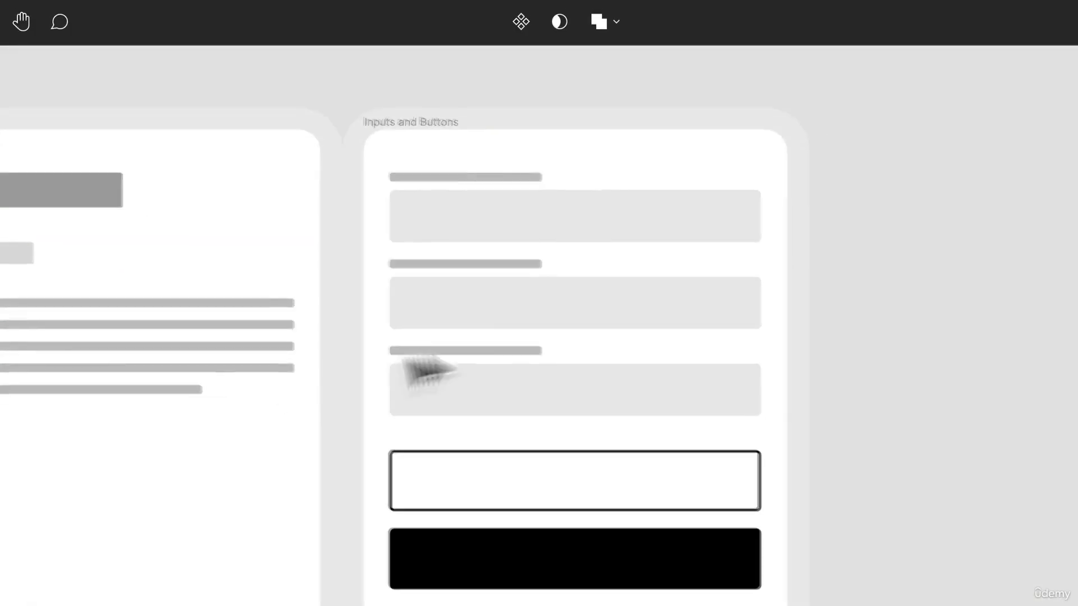
pyautogui.click(584, 209)
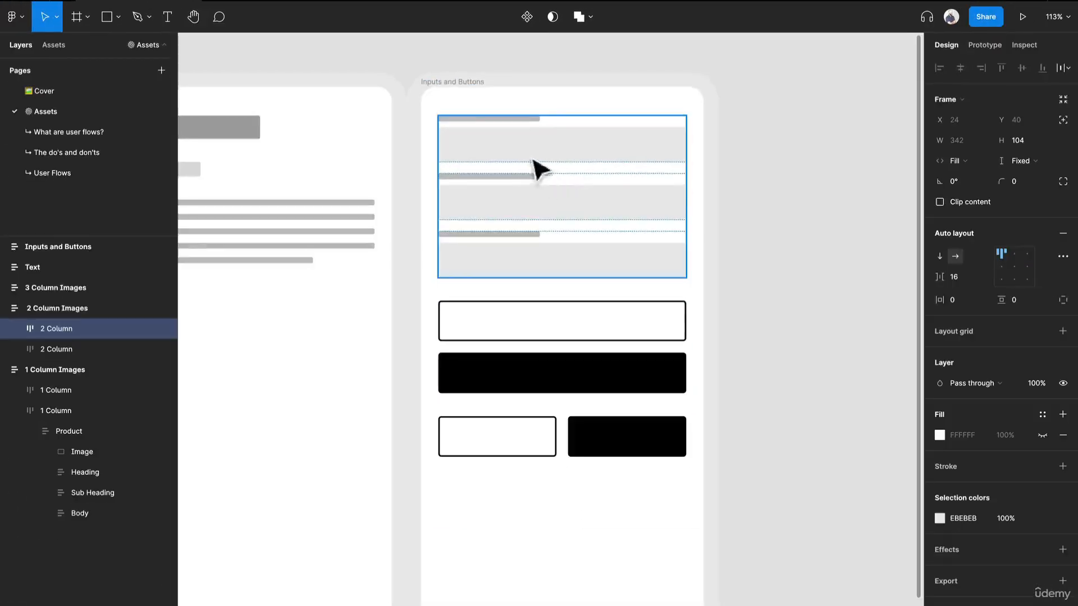
pyautogui.click(583, 345)
pyautogui.click(580, 245)
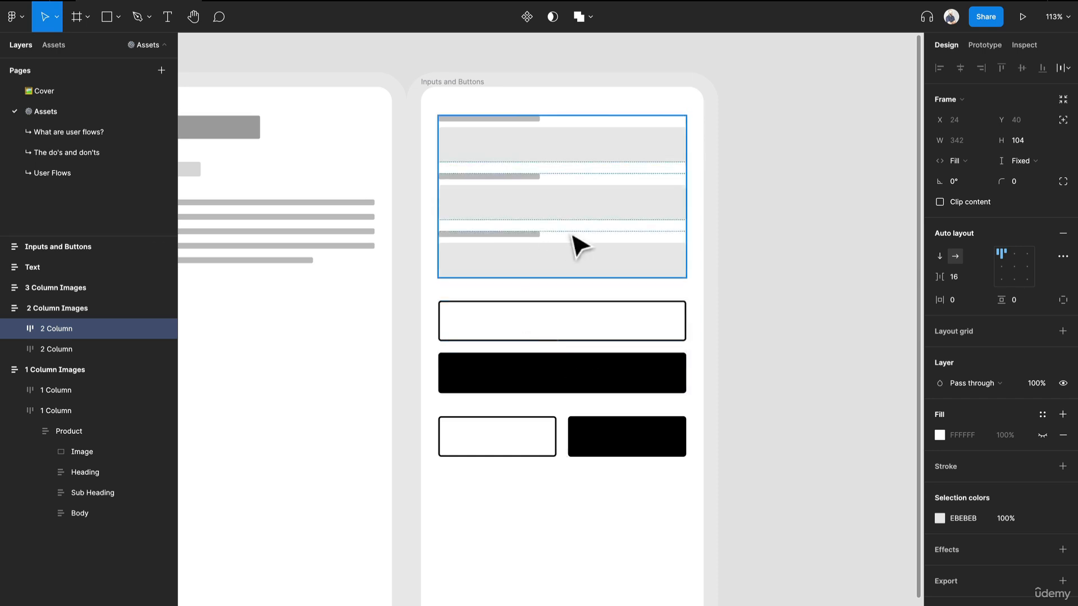
pyautogui.click(524, 337)
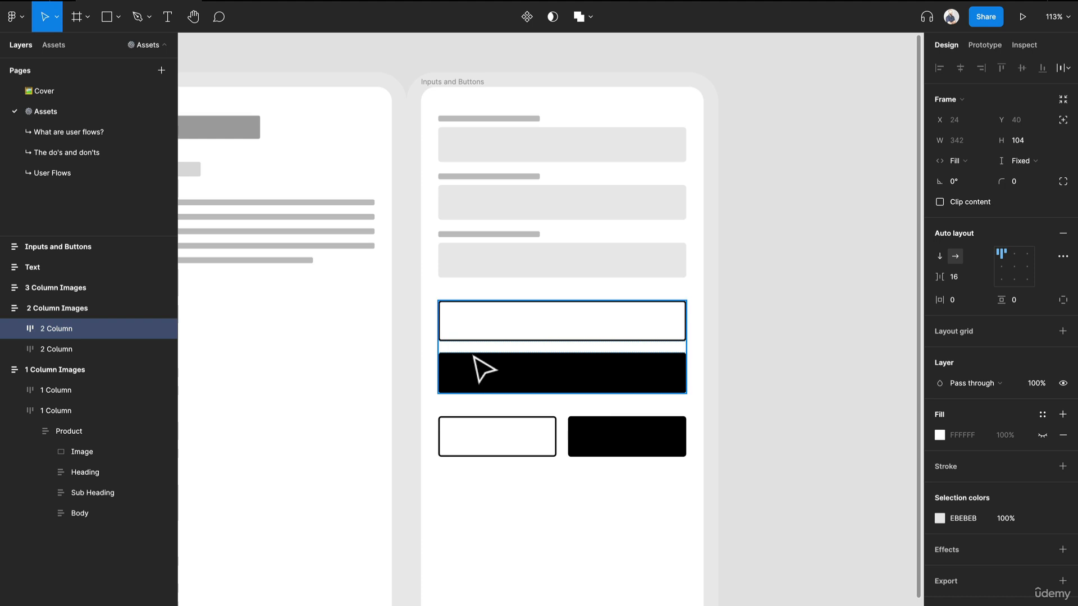
pyautogui.scroll(-5, 481, 368)
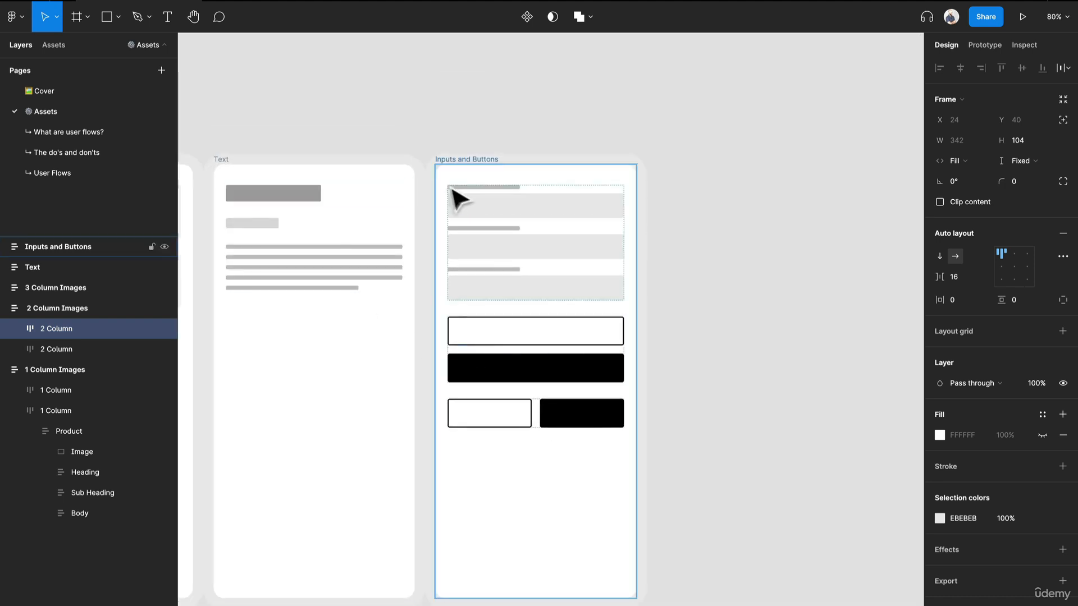
pyautogui.click(446, 170)
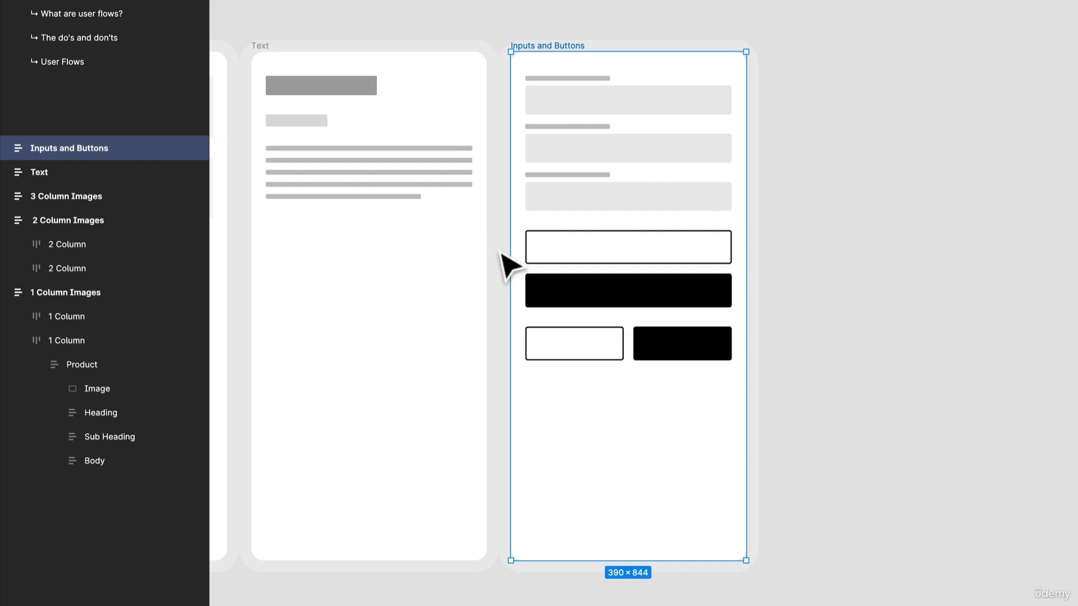
pyautogui.click(600, 119)
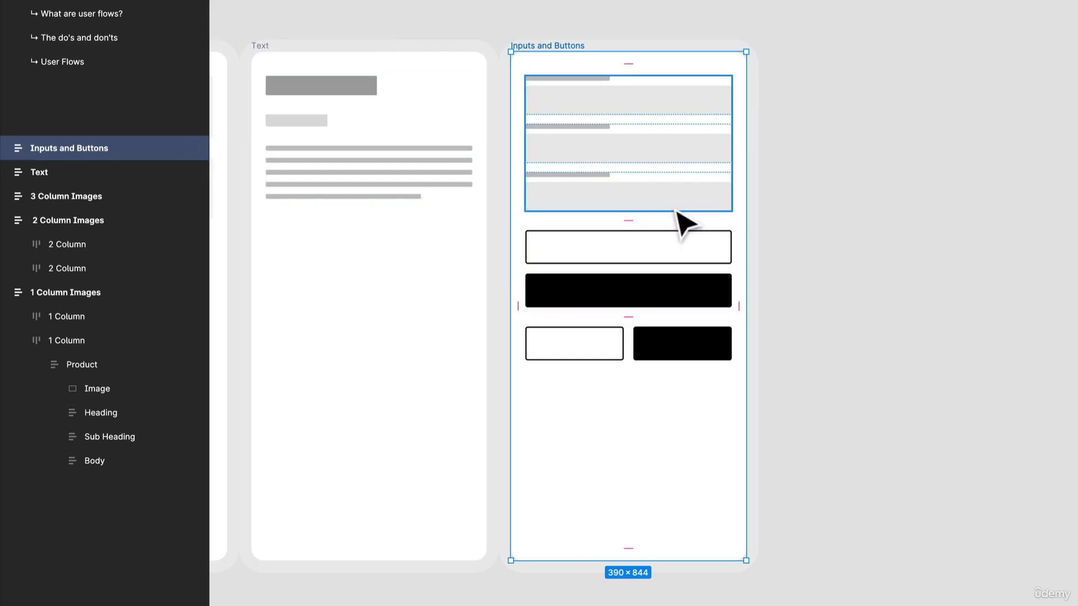
pyautogui.press('Escape')
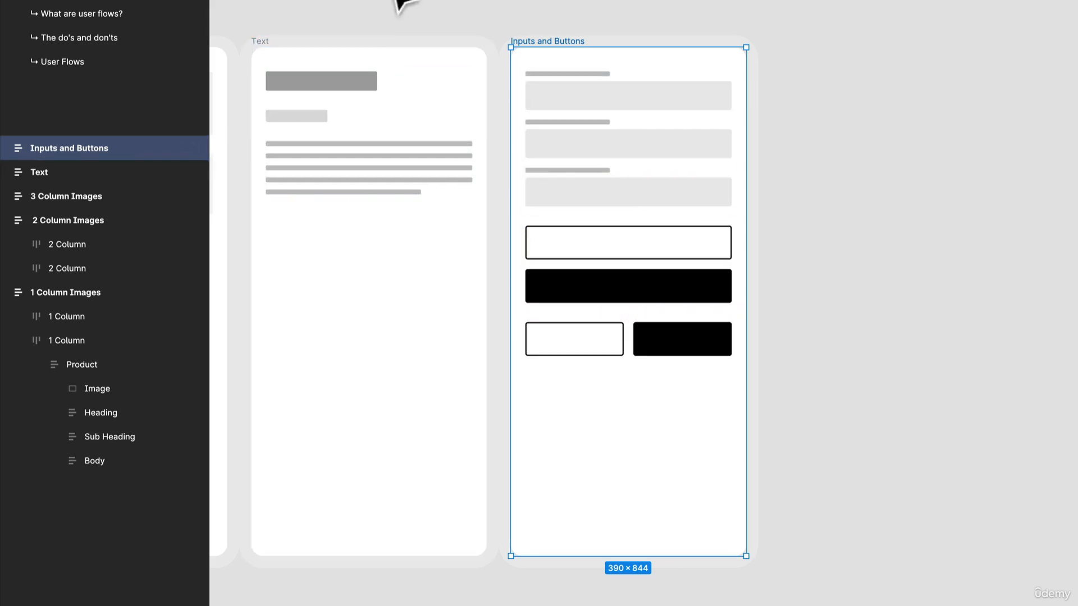
# Step: Inspect the heading and body placeholders of the Text frame and view all five asset frames together
pyautogui.moveTo(354, 25); pyautogui.dragTo(613, 55)
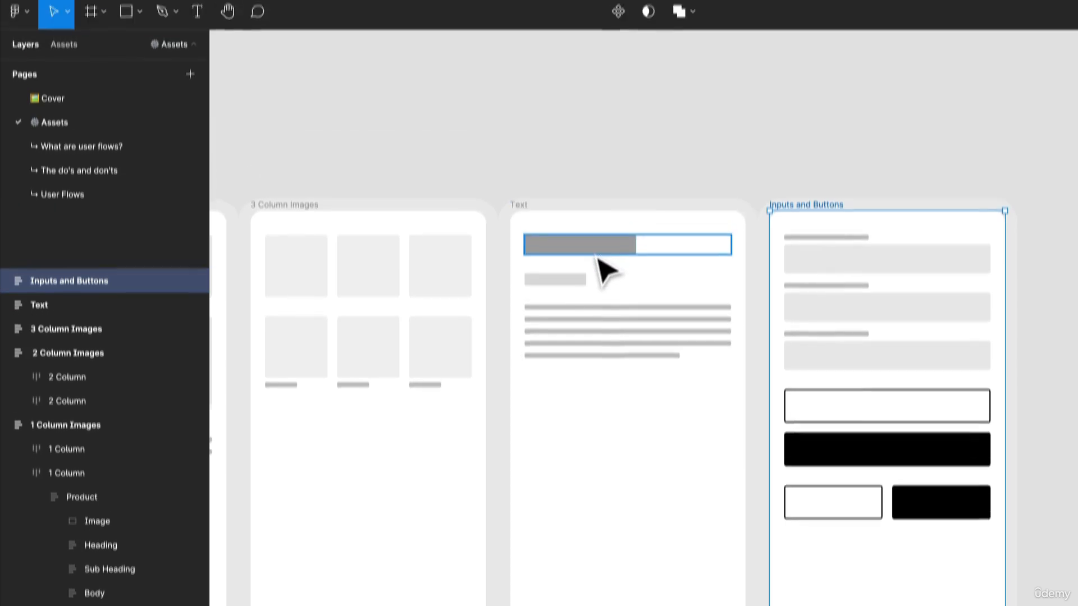
pyautogui.click(602, 260)
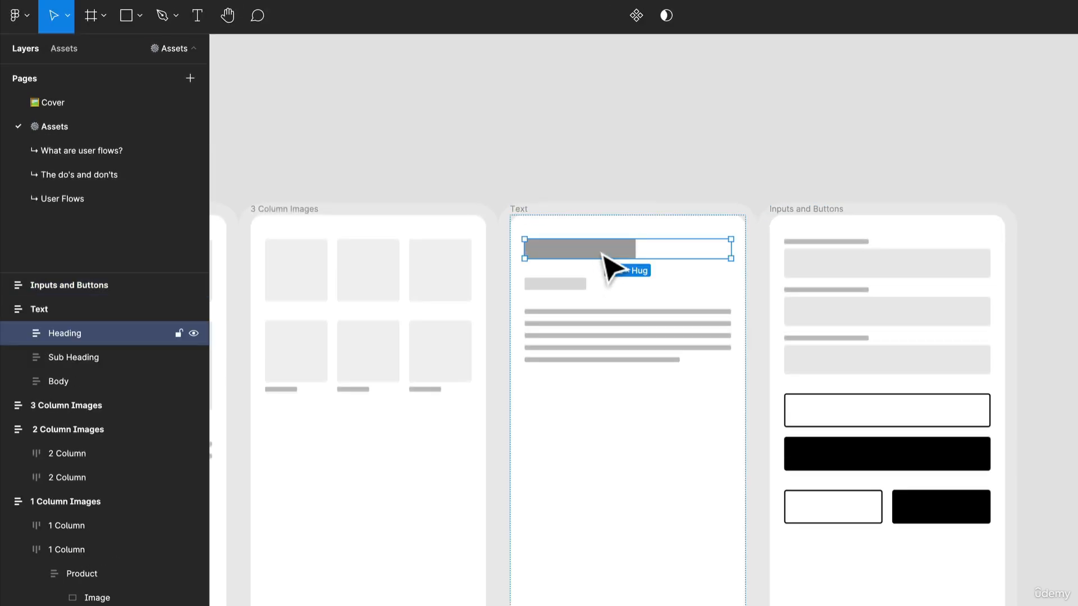
pyautogui.click(588, 352)
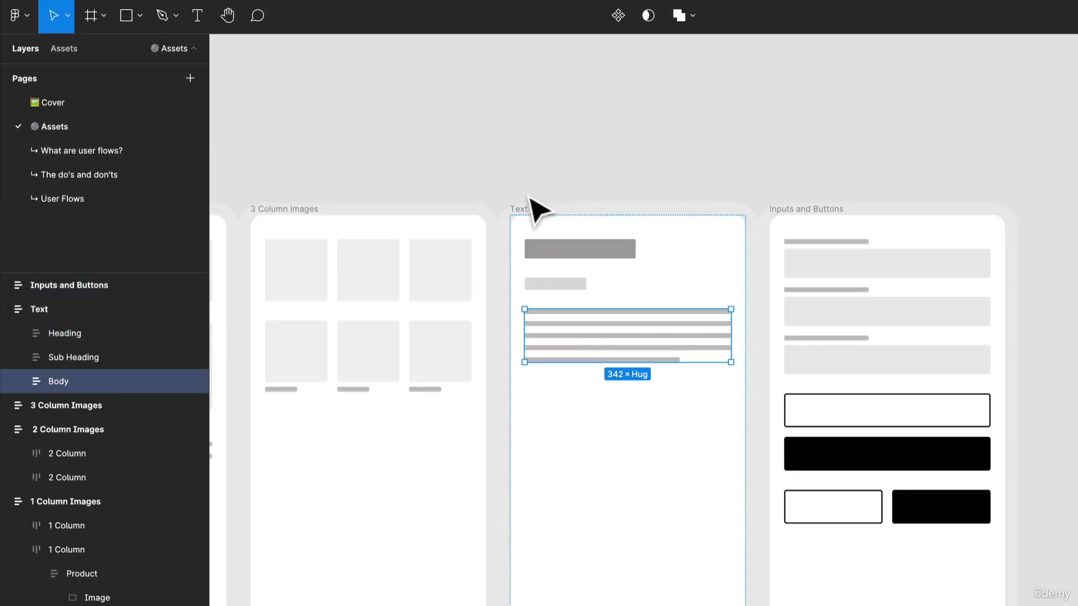
pyautogui.scroll(-5, 467, 292)
pyautogui.moveTo(628, 218); pyautogui.dragTo(930, 120)
pyautogui.moveTo(613, 132); pyautogui.dragTo(539, 120)
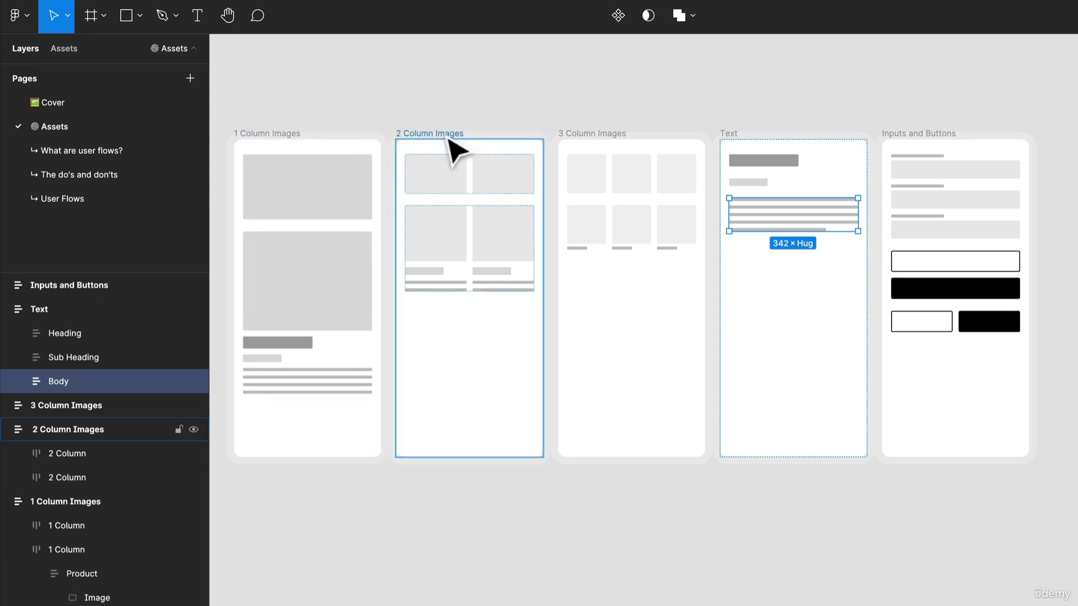
# Step: Duplicate the 2 Column Images frame into the empty canvas below the original frames and select the copy
pyautogui.moveTo(437, 137); pyautogui.dragTo(373, 233)
pyautogui.scroll(5, 494, 393)
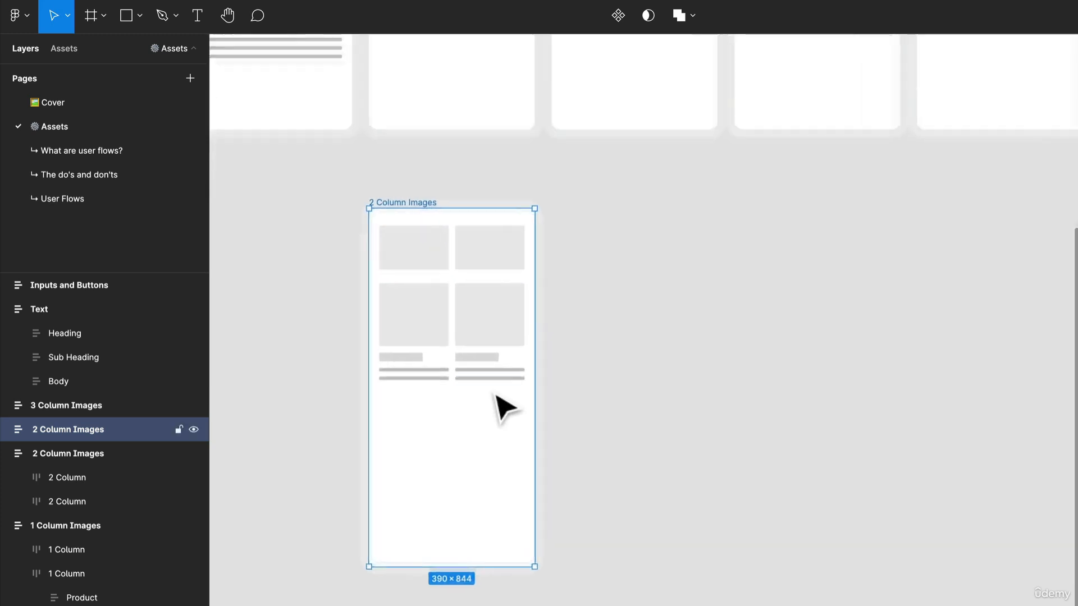
pyautogui.click(688, 338)
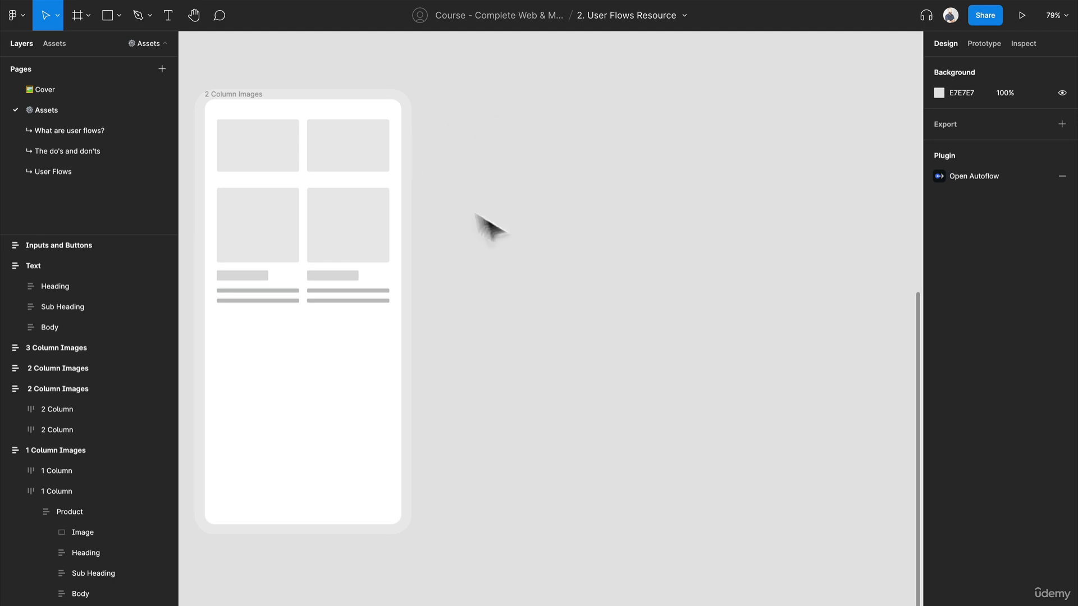
pyautogui.click(293, 102)
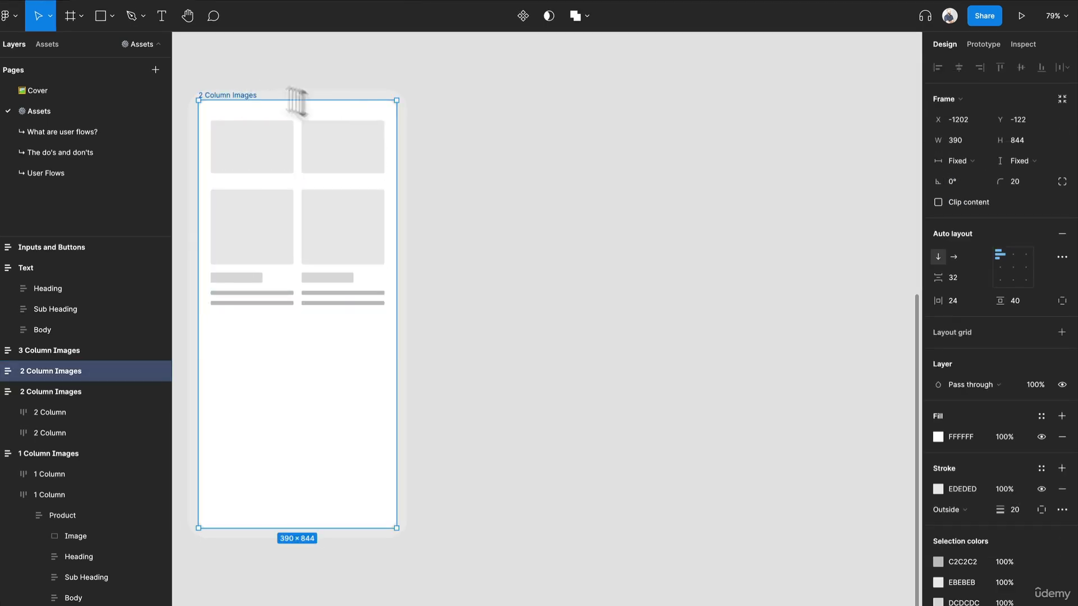
pyautogui.press('f')
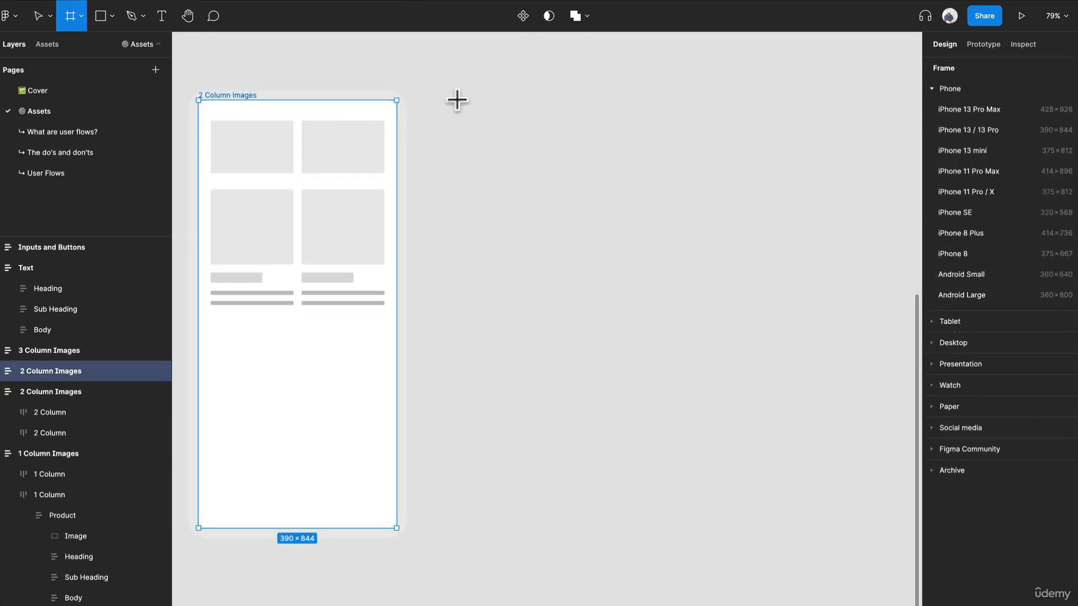
pyautogui.moveTo(460, 94); pyautogui.dragTo(674, 518)
pyautogui.hotkey('ctrl', 'z')
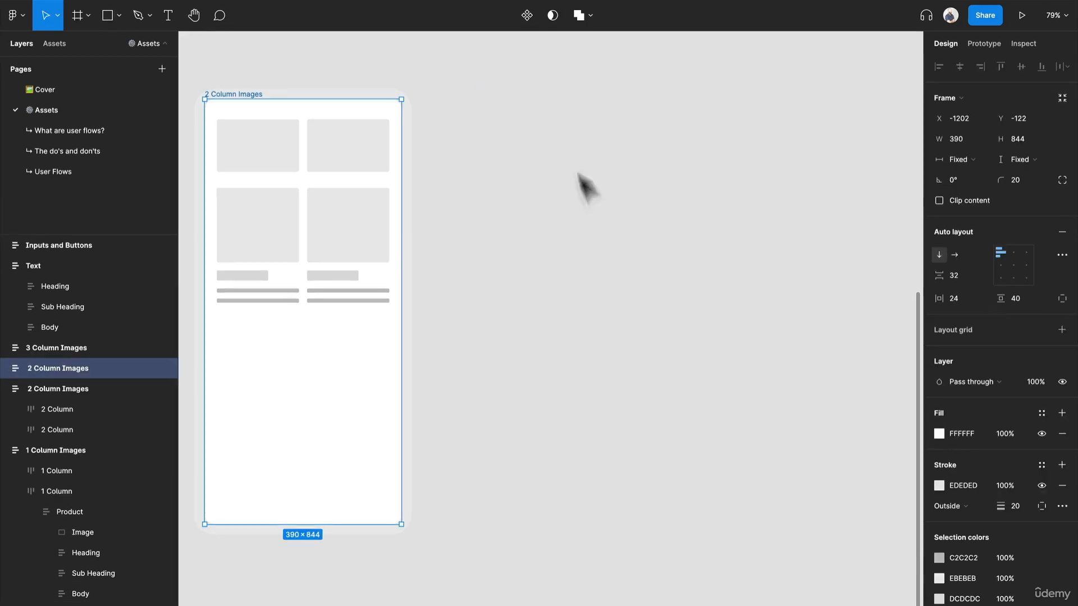
# Step: Add an iPhone 13 / 13 Pro frame beside the 2 Column Images copy and set its corner radius to 20
pyautogui.press('f')
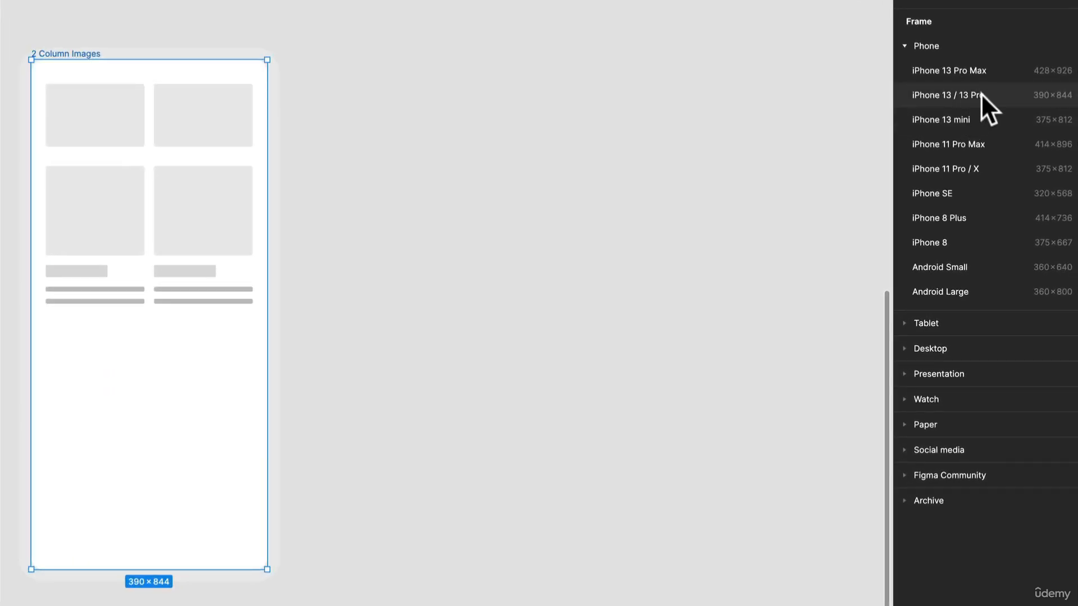
pyautogui.click(979, 96)
pyautogui.moveTo(517, 294); pyautogui.dragTo(457, 259)
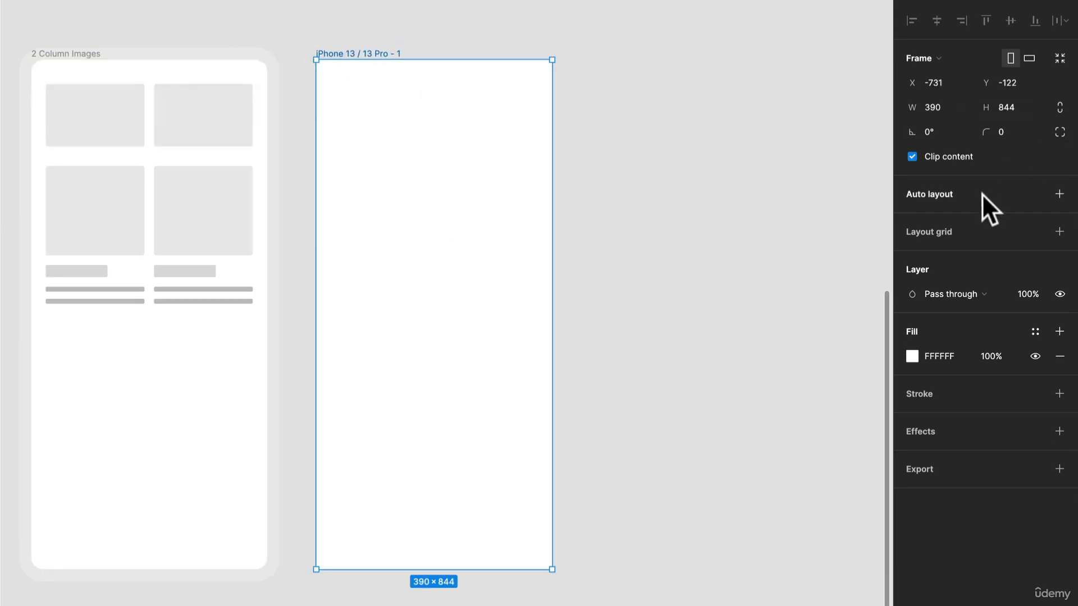
pyautogui.click(1005, 132)
pyautogui.write('20')
pyautogui.press('Return')
# Step: Add a stroke to the new phone frame and sample its EDEDED color from the neighbouring frame's border
pyautogui.click(1059, 394)
pyautogui.click(914, 407)
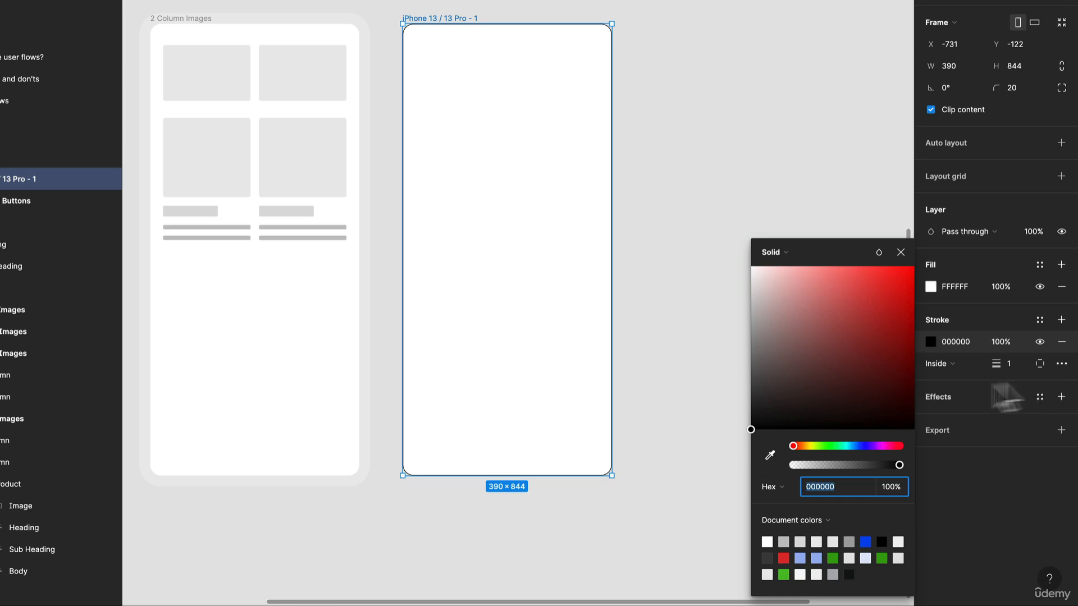
pyautogui.click(770, 455)
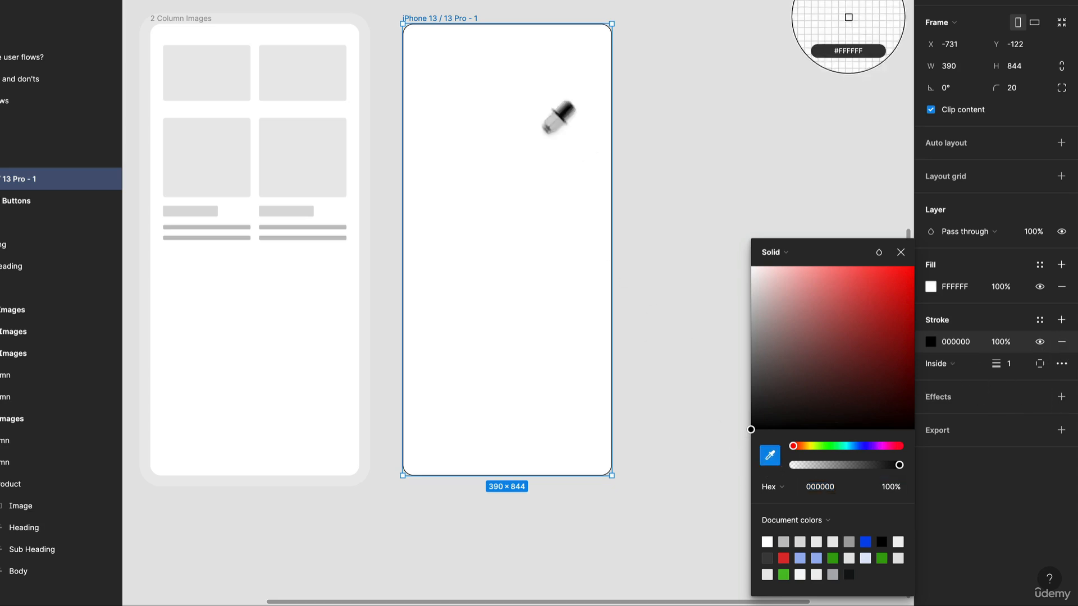
pyautogui.click(362, 102)
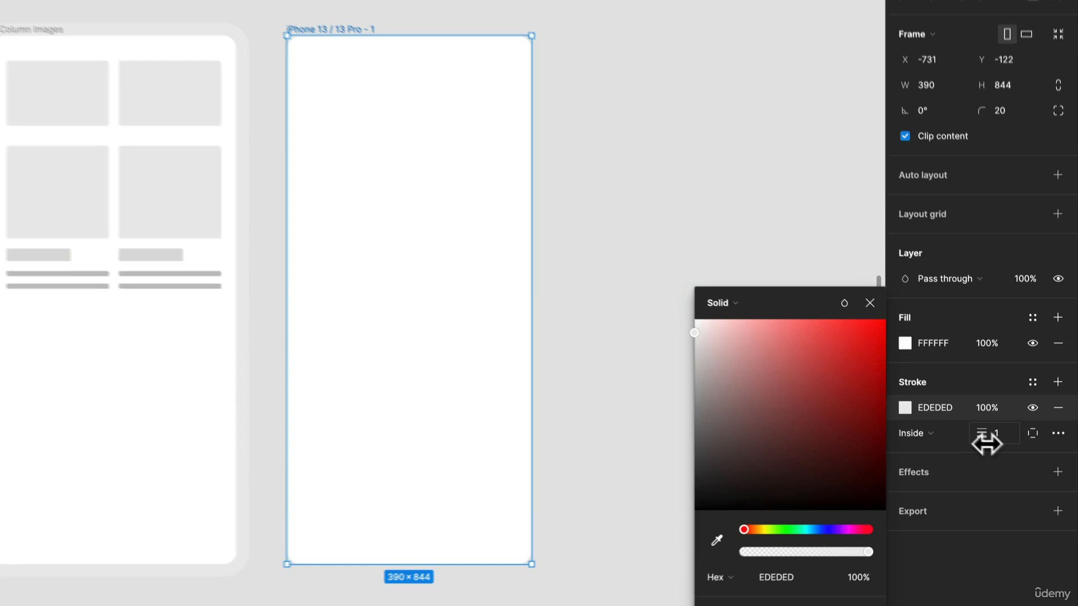
# Step: Set the phone frame's stroke to color 777575, aligned outside, with a thickness of 20
pyautogui.moveTo(985, 441)
pyautogui.mouseDown()
pyautogui.moveTo(1013, 440)
pyautogui.moveTo(957, 440)
pyautogui.mouseUp()
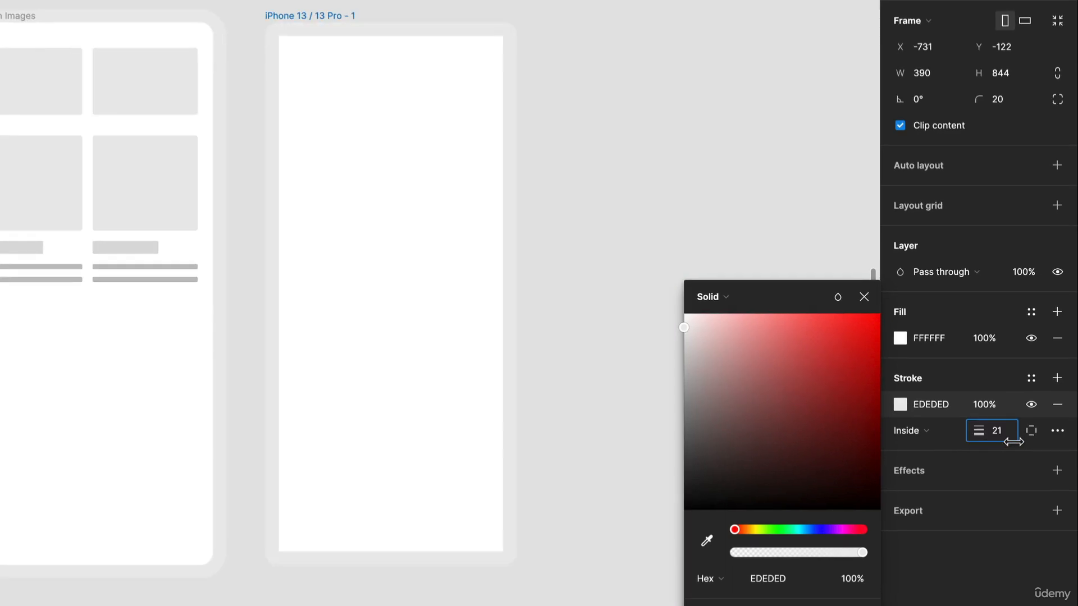
pyautogui.moveTo(696, 345); pyautogui.dragTo(682, 428)
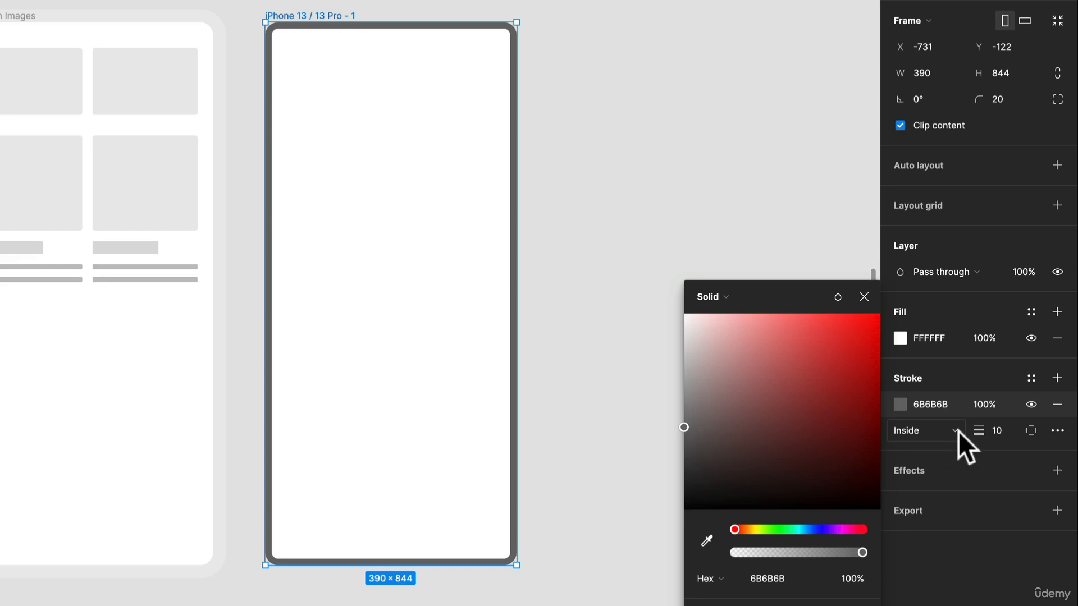
pyautogui.click(941, 430)
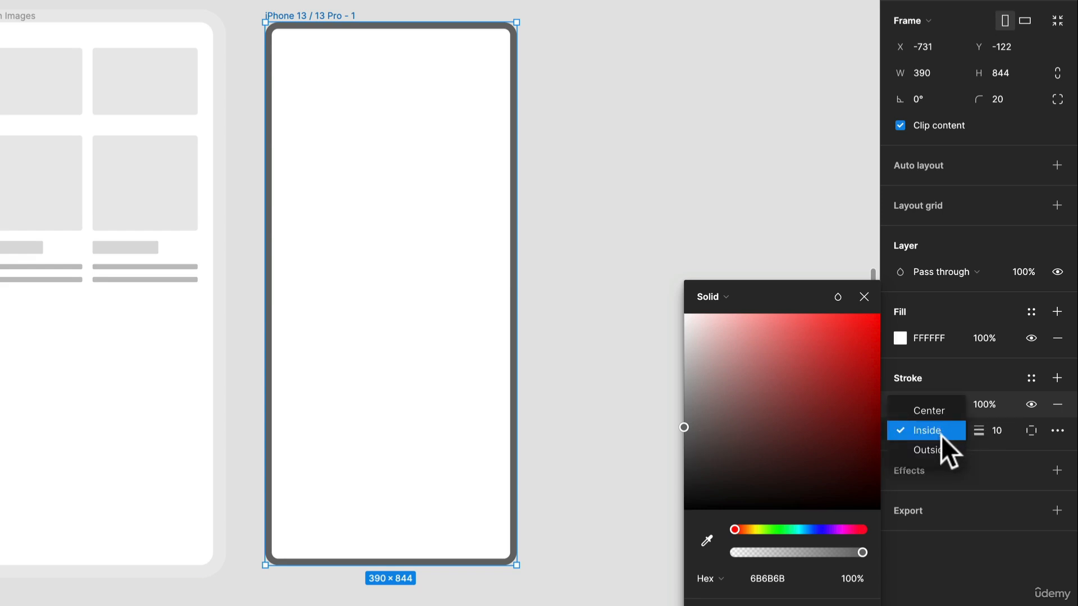
pyautogui.click(941, 447)
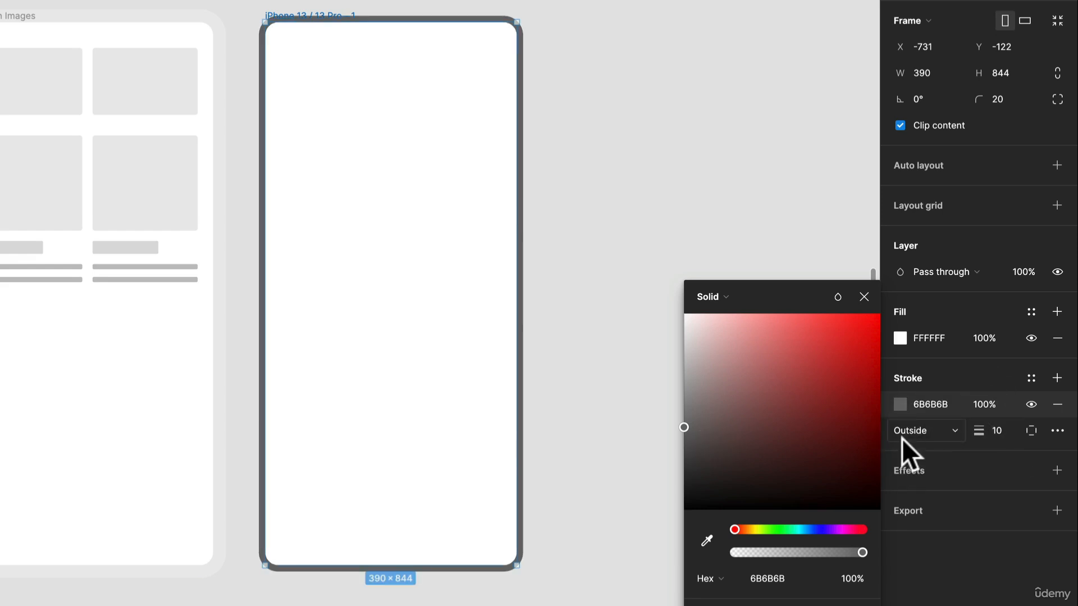
pyautogui.moveTo(710, 428)
pyautogui.mouseDown()
pyautogui.moveTo(698, 443)
pyautogui.moveTo(687, 419)
pyautogui.mouseUp()
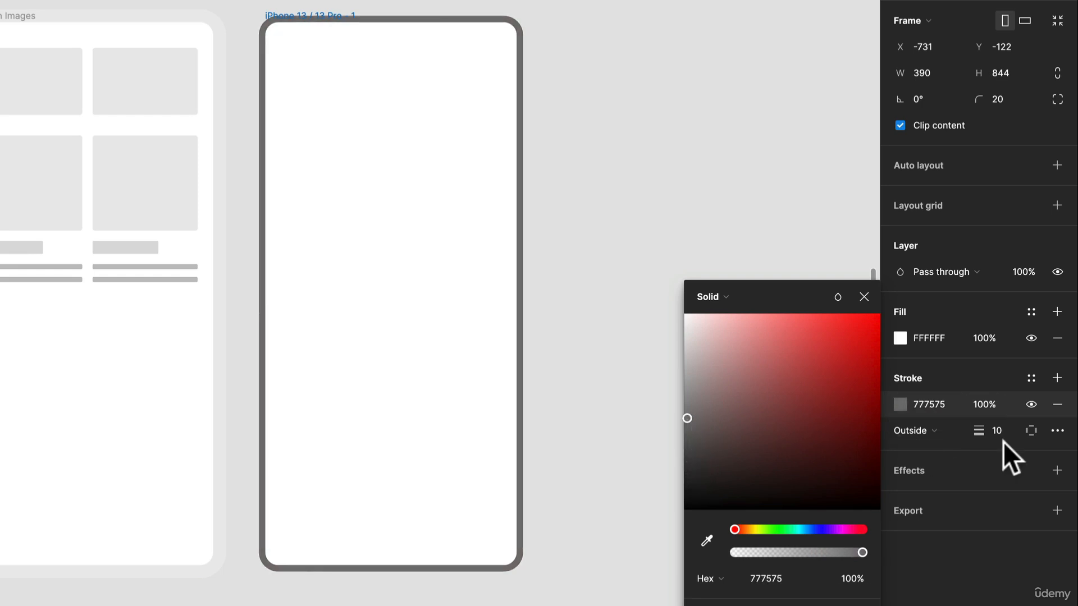
pyautogui.moveTo(987, 437); pyautogui.dragTo(1003, 445)
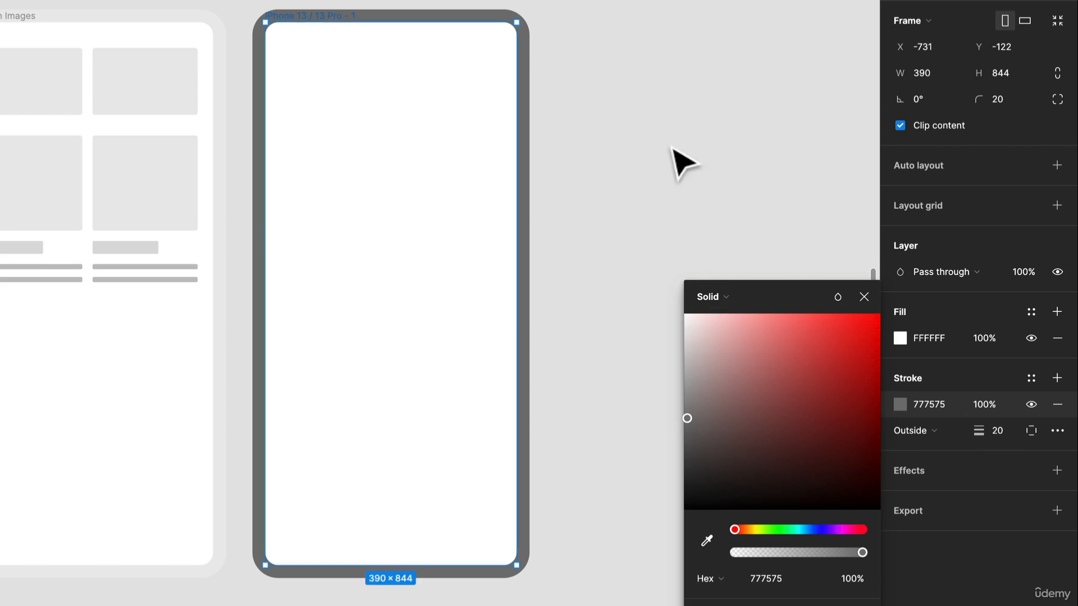
pyautogui.click(681, 163)
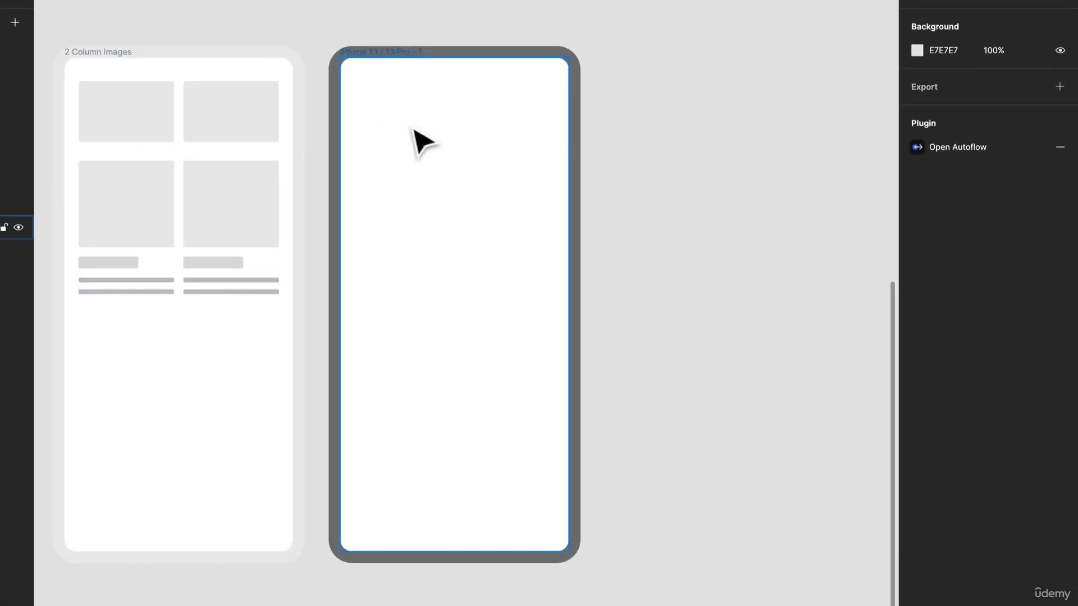
# Step: Add auto layout to the phone frame with 16 horizontal padding, 16 vertical padding and 16 spacing between items
pyautogui.click(422, 141)
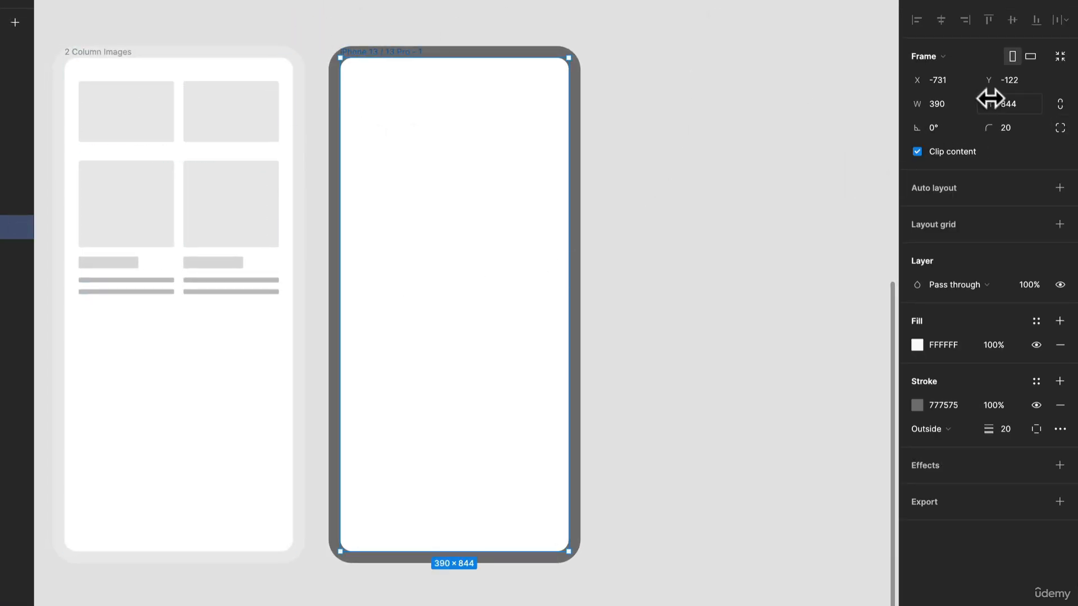
pyautogui.click(1060, 187)
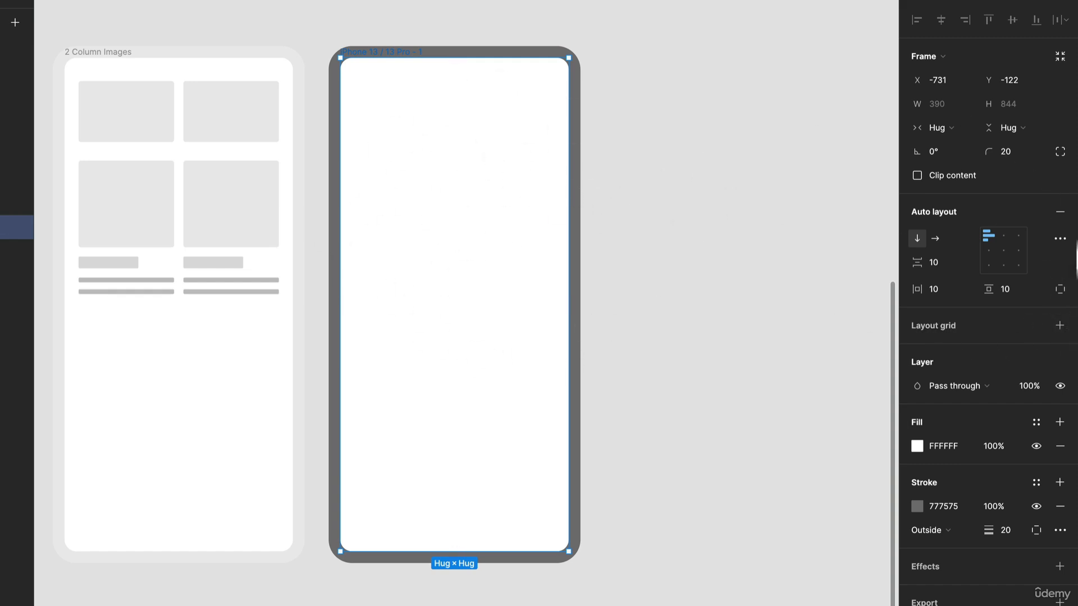
pyautogui.click(959, 288)
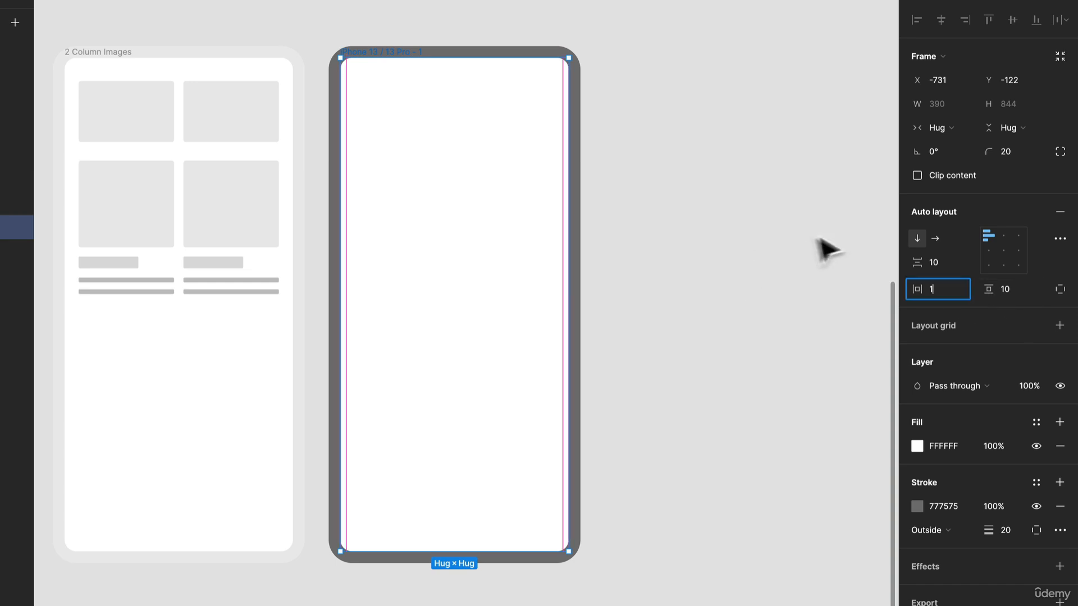
pyautogui.click(1004, 289)
pyautogui.write('16')
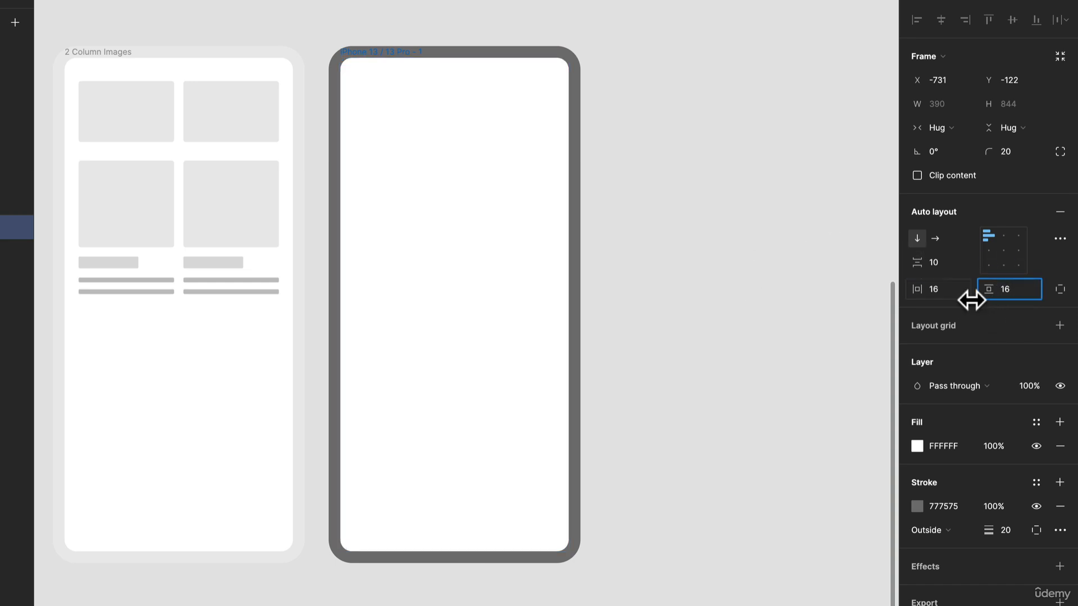
pyautogui.click(941, 262)
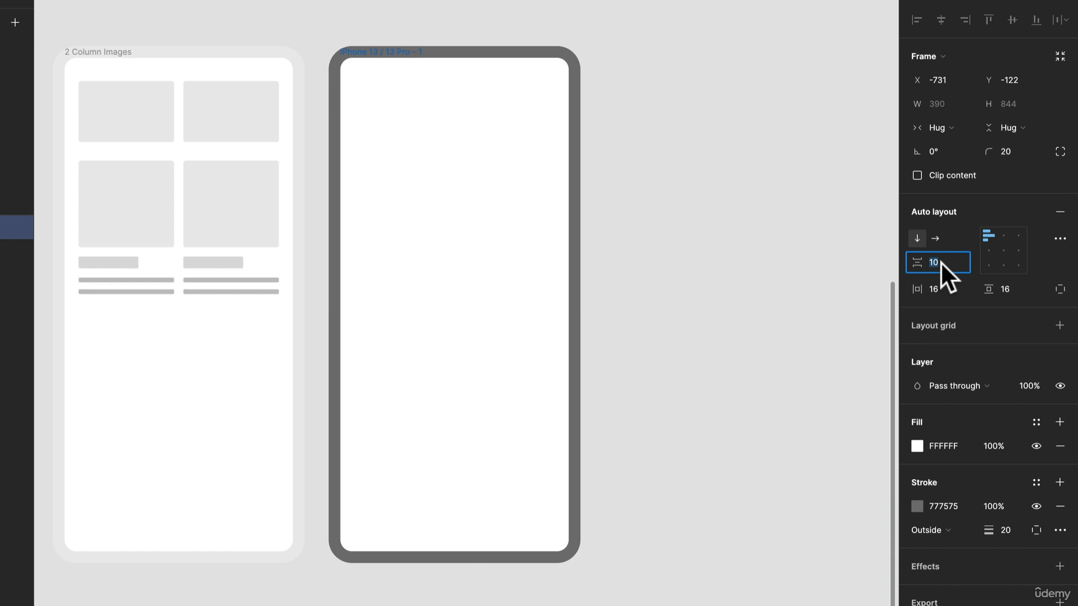
pyautogui.write('16')
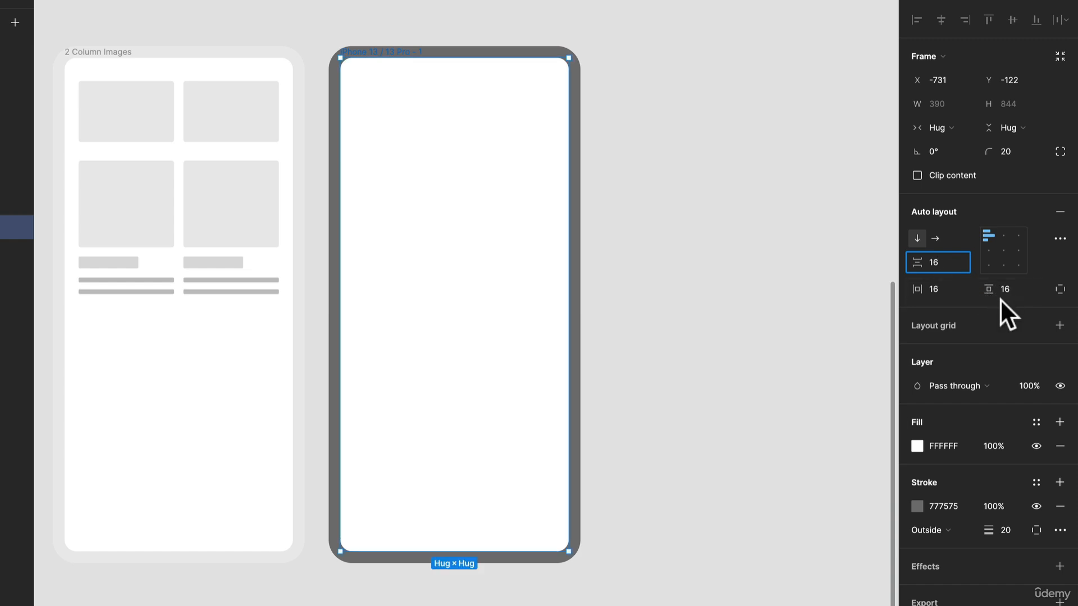
pyautogui.click(755, 233)
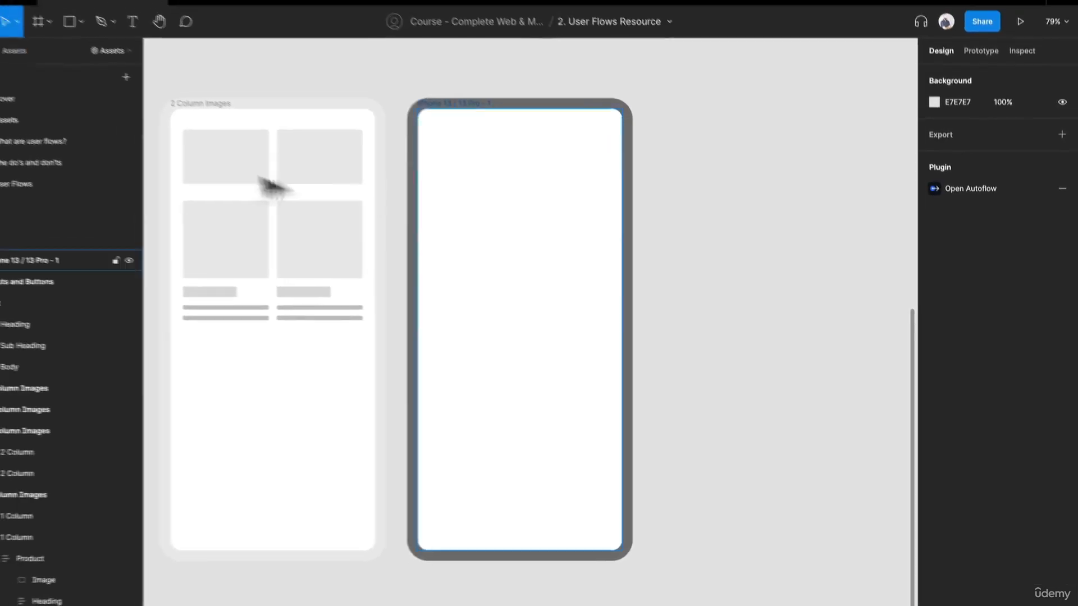
# Step: Draw a rectangle about 204 × 196 on the empty canvas beside the phone frame and duplicate it horizontally alongside
pyautogui.click(146, 119)
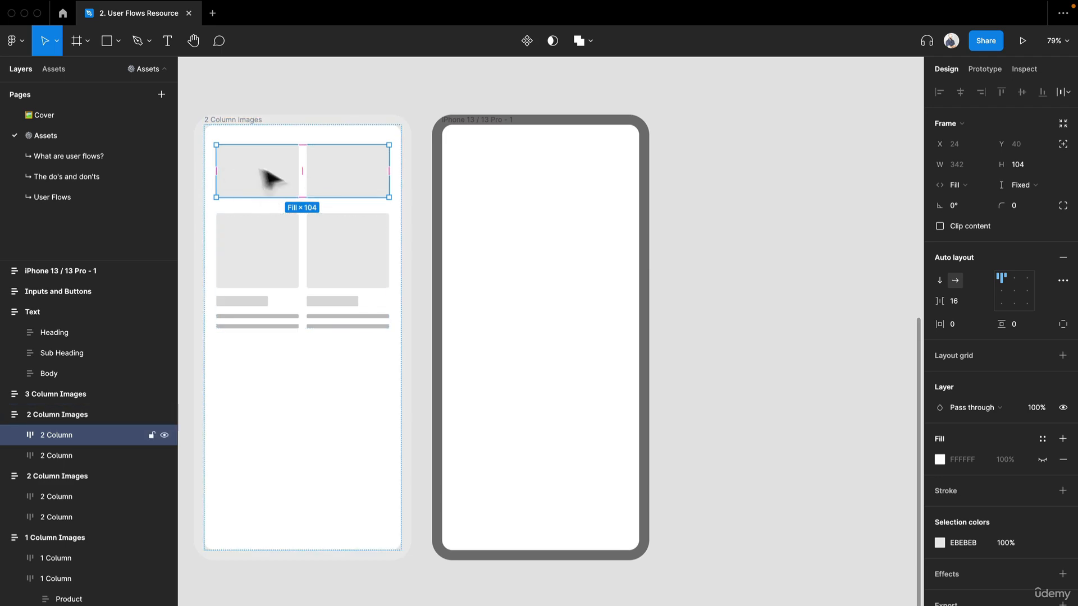
pyautogui.click(780, 306)
pyautogui.press('r')
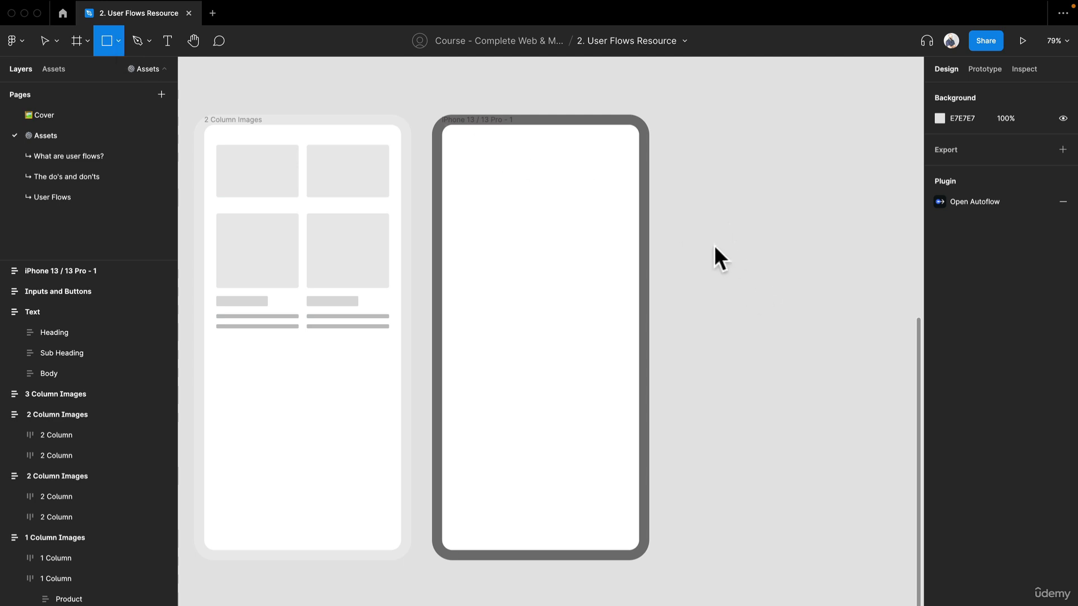
pyautogui.moveTo(696, 165)
pyautogui.mouseDown()
pyautogui.moveTo(746, 253)
pyautogui.moveTo(798, 254)
pyautogui.moveTo(799, 264)
pyautogui.moveTo(691, 246)
pyautogui.mouseUp()
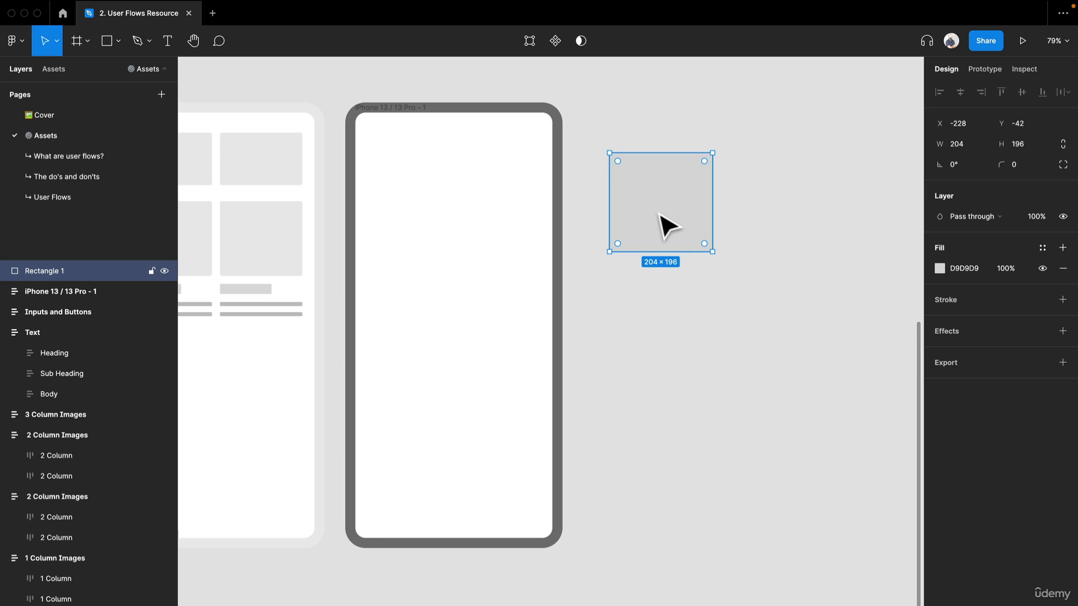
pyautogui.keyDown('alt'); pyautogui.moveTo(676, 214); pyautogui.dragTo(764, 209); pyautogui.keyUp('alt')
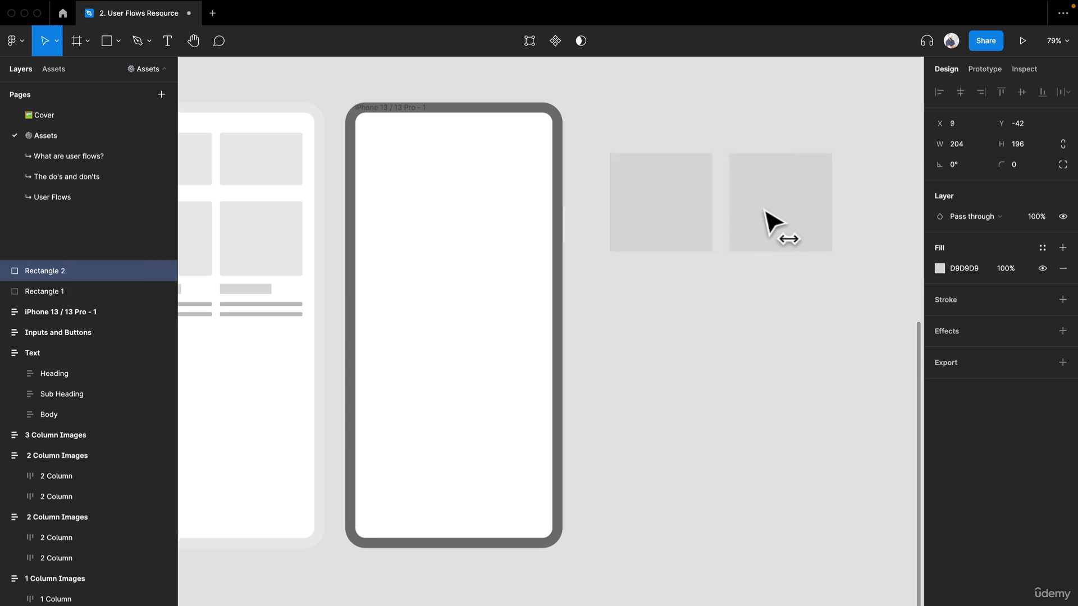
# Step: Fill both rectangles with 7A7A7A and shift the one nearer the phone frame to X -234
pyautogui.moveTo(777, 334); pyautogui.dragTo(671, 243)
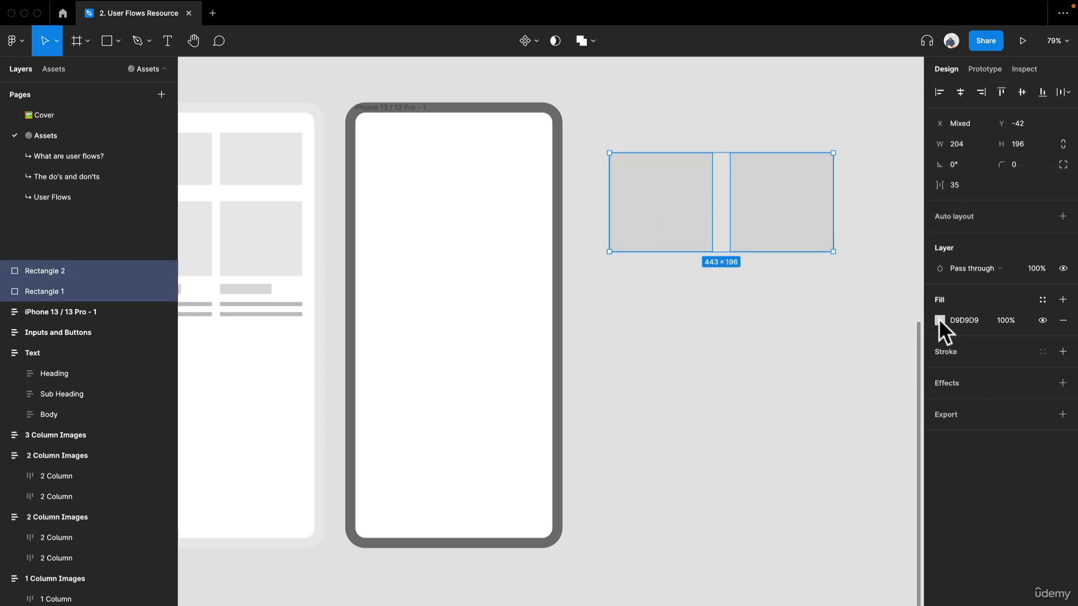
pyautogui.click(939, 320)
pyautogui.moveTo(787, 386); pyautogui.dragTo(764, 417)
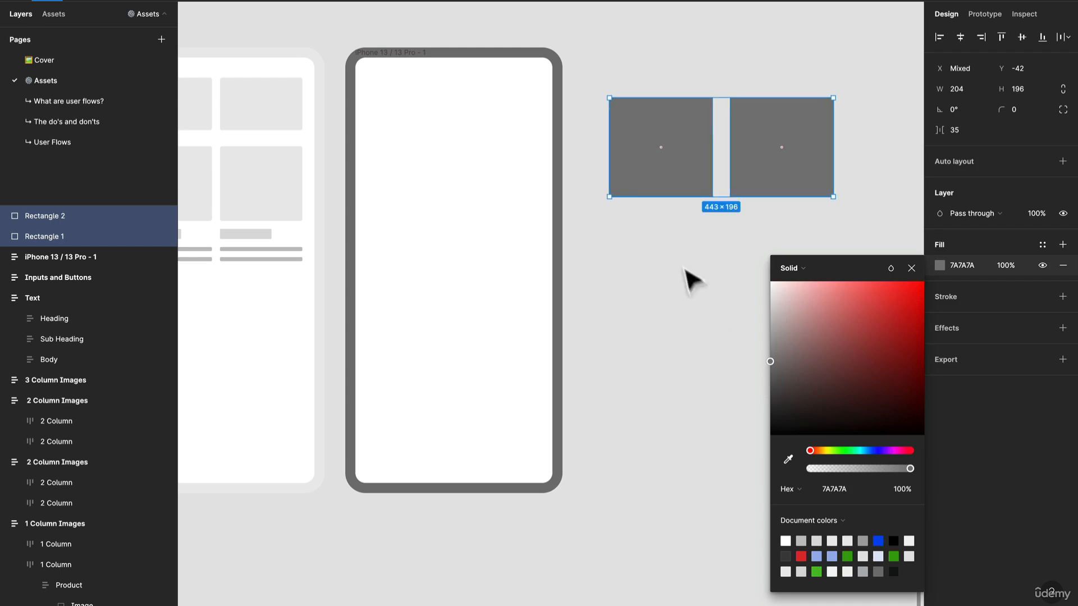
pyautogui.click(696, 252)
pyautogui.click(782, 163)
pyautogui.click(642, 168)
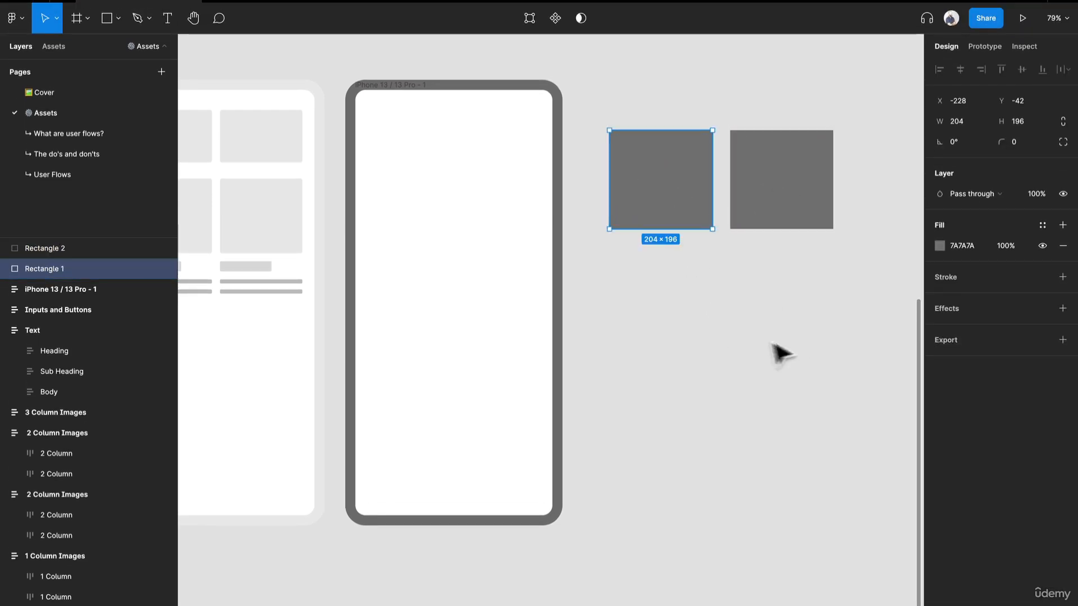
pyautogui.click(773, 343)
pyautogui.moveTo(661, 203)
pyautogui.mouseDown()
pyautogui.moveTo(718, 184)
pyautogui.moveTo(658, 202)
pyautogui.mouseUp()
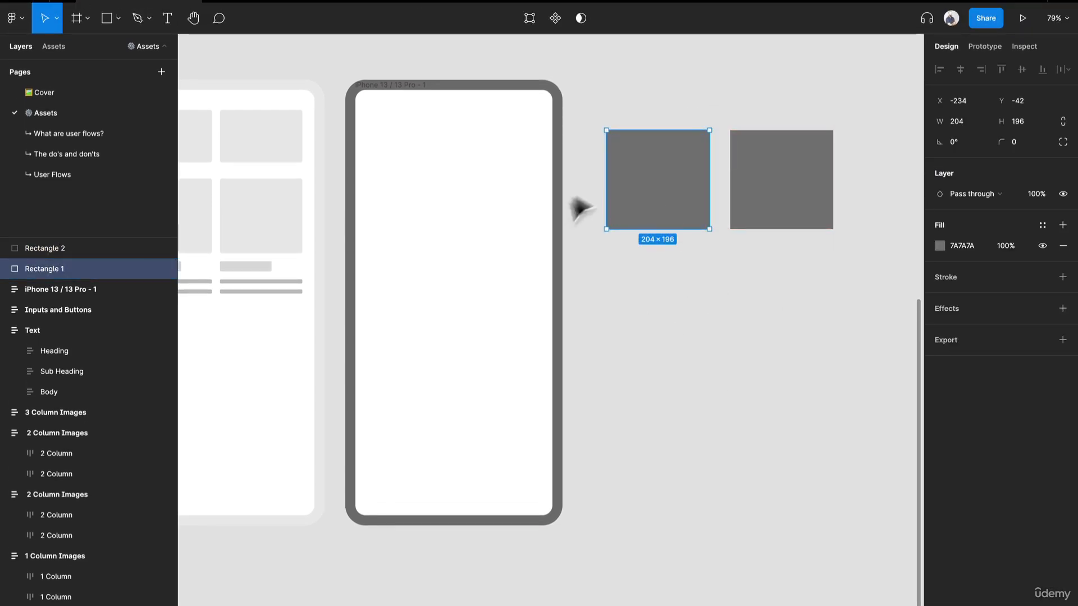
# Step: Wrap the two gray rectangles in an auto layout frame and name it Images
pyautogui.moveTo(788, 359); pyautogui.dragTo(665, 189)
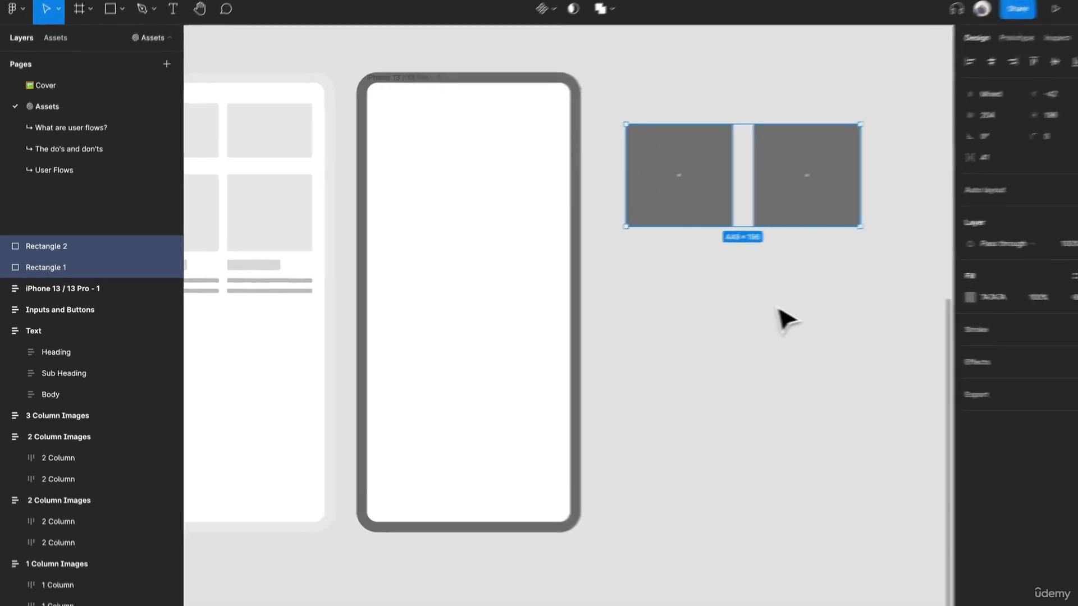
pyautogui.rightClick(699, 211)
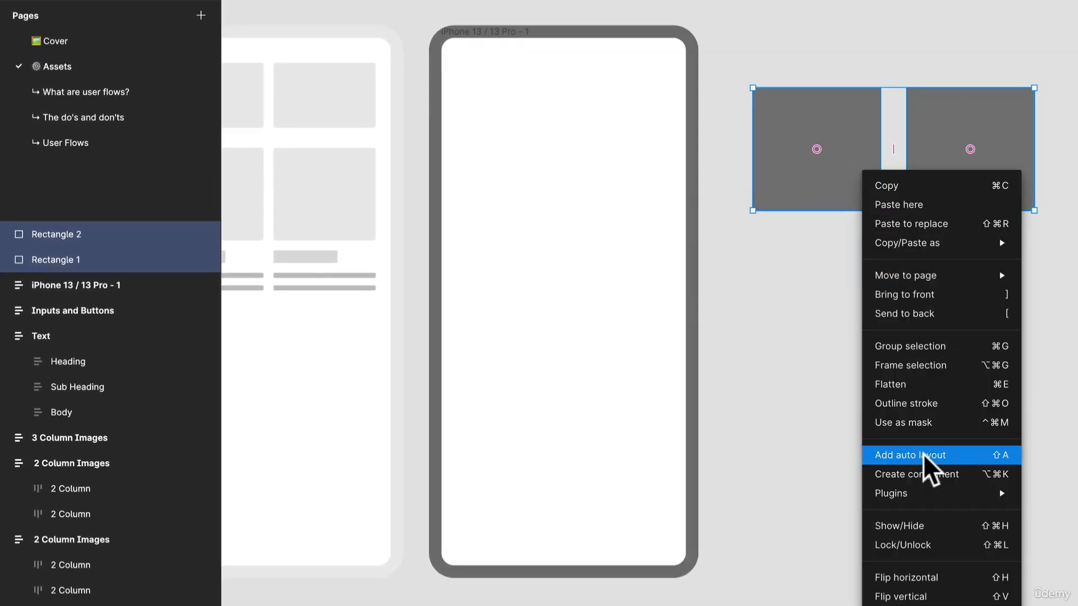
pyautogui.click(966, 453)
pyautogui.press('super+r')
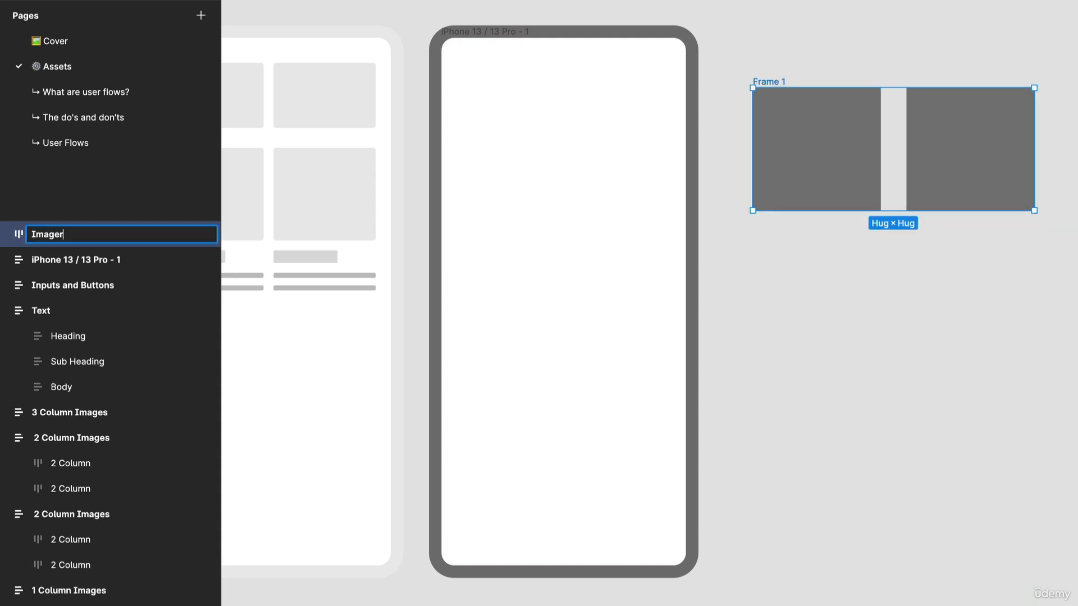
pyautogui.write('Images')
pyautogui.press('Return')
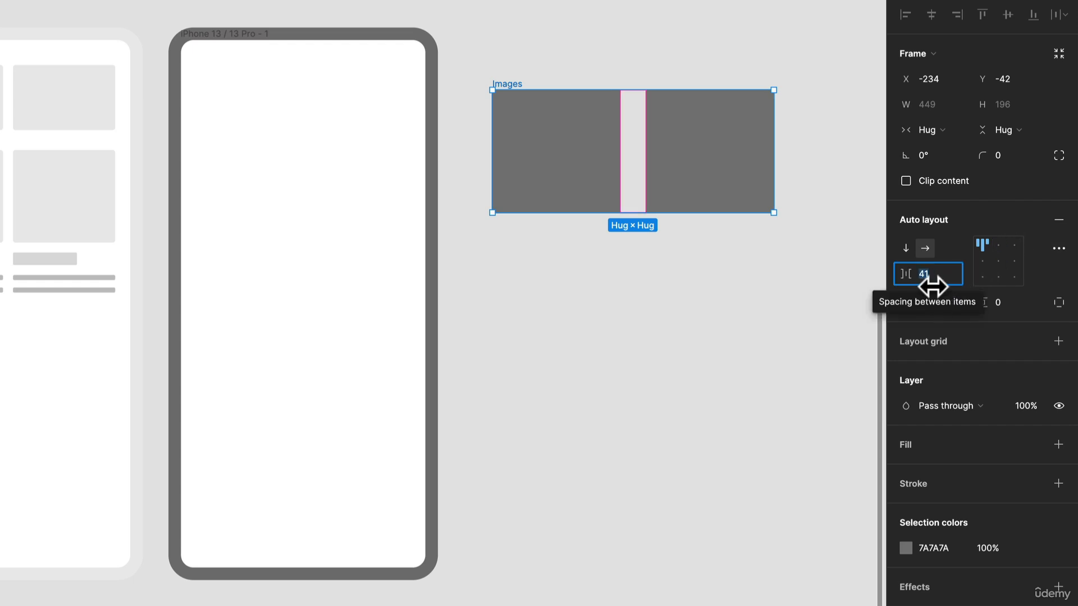
# Step: Set the spacing between items in the Images frame to 16
pyautogui.write('16')
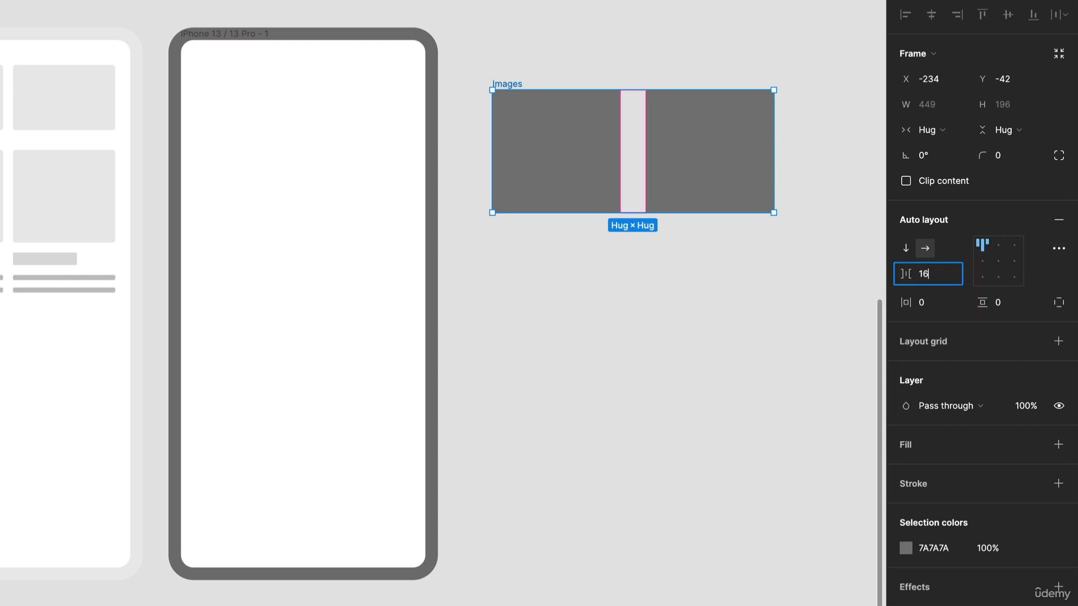
pyautogui.press('Return')
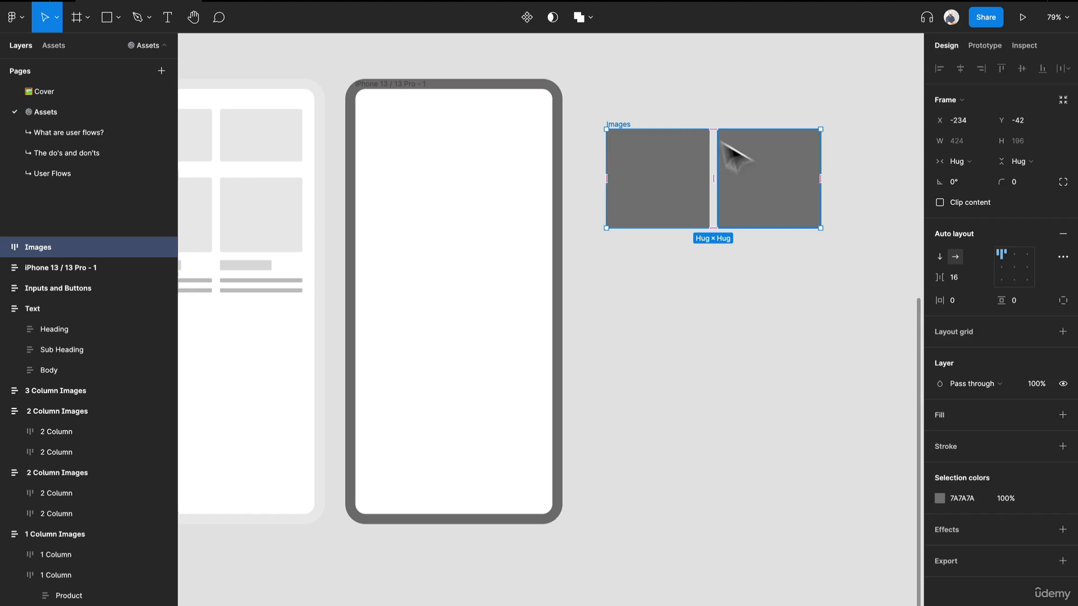
pyautogui.click(645, 125)
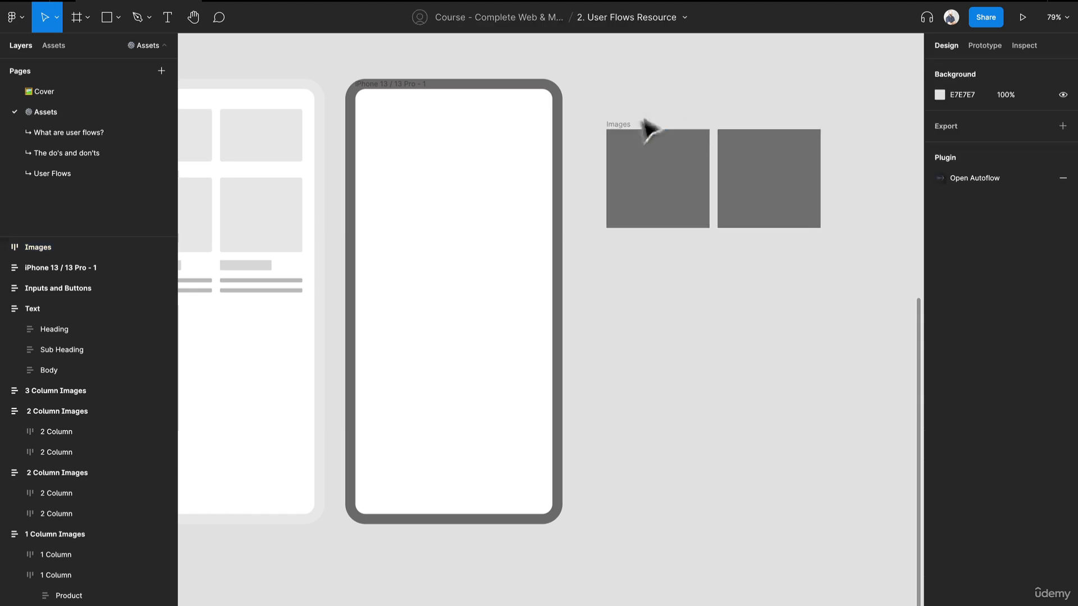
# Step: Place the Images frame inside the phone frame and stretch the phone frame's height to 844
pyautogui.moveTo(638, 131); pyautogui.dragTo(468, 168)
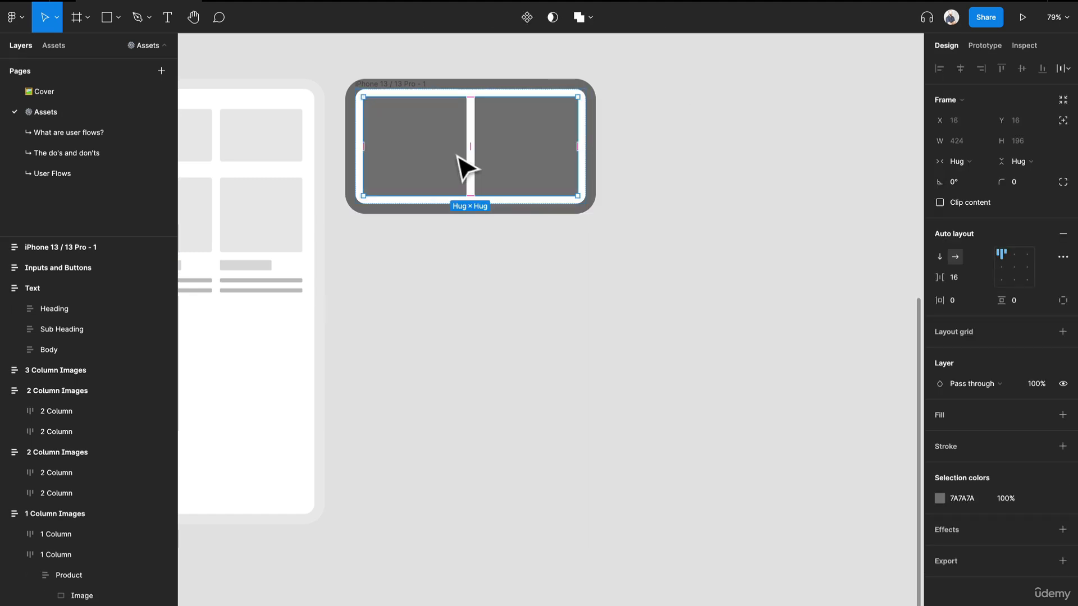
pyautogui.click(495, 284)
pyautogui.click(393, 205)
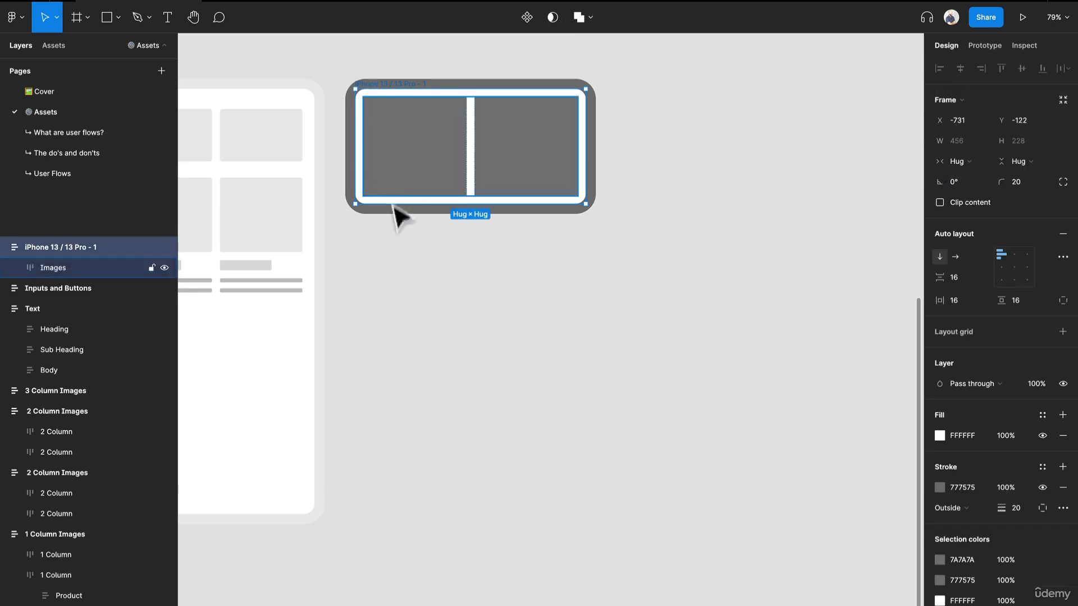
pyautogui.moveTo(397, 203); pyautogui.dragTo(381, 515)
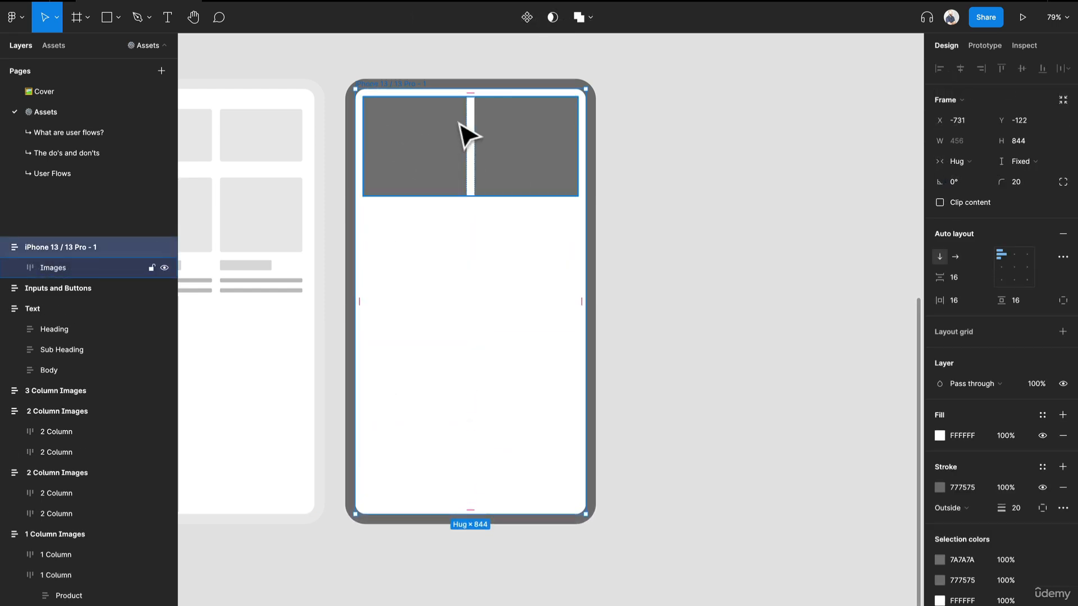
# Step: Examine the nested Body line layers of the second Product in the 2 Column Images copy and select their parent Body group
pyautogui.click(577, 135)
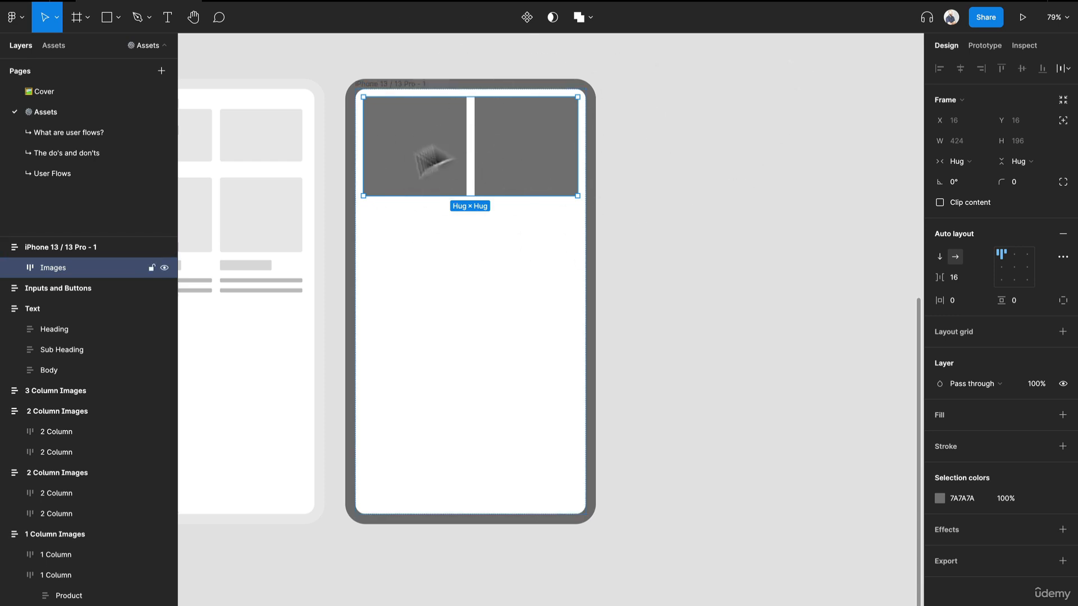
pyautogui.click(267, 273)
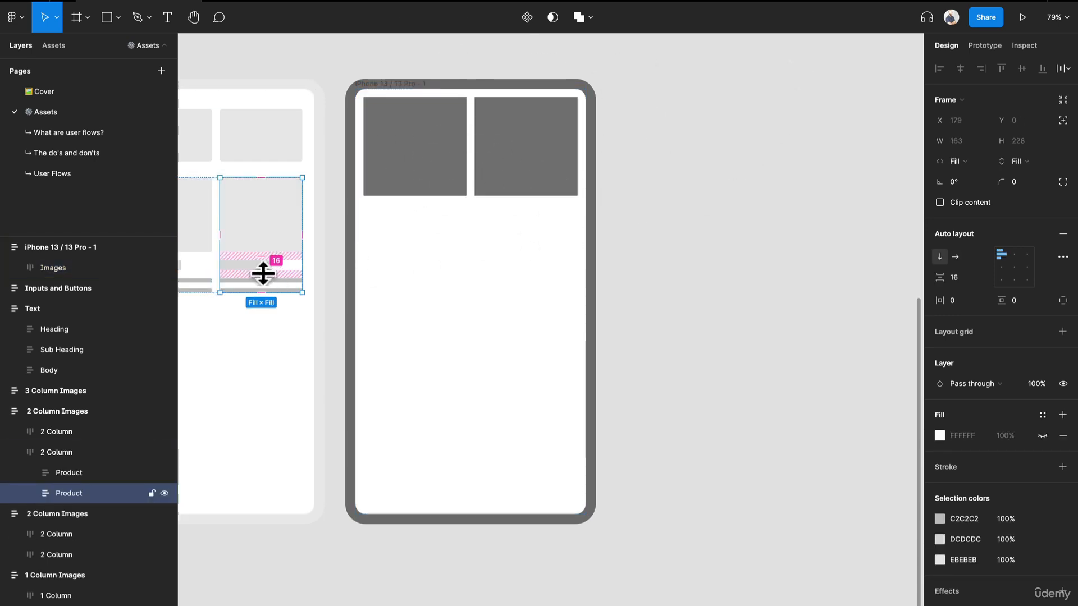
pyautogui.click(257, 285)
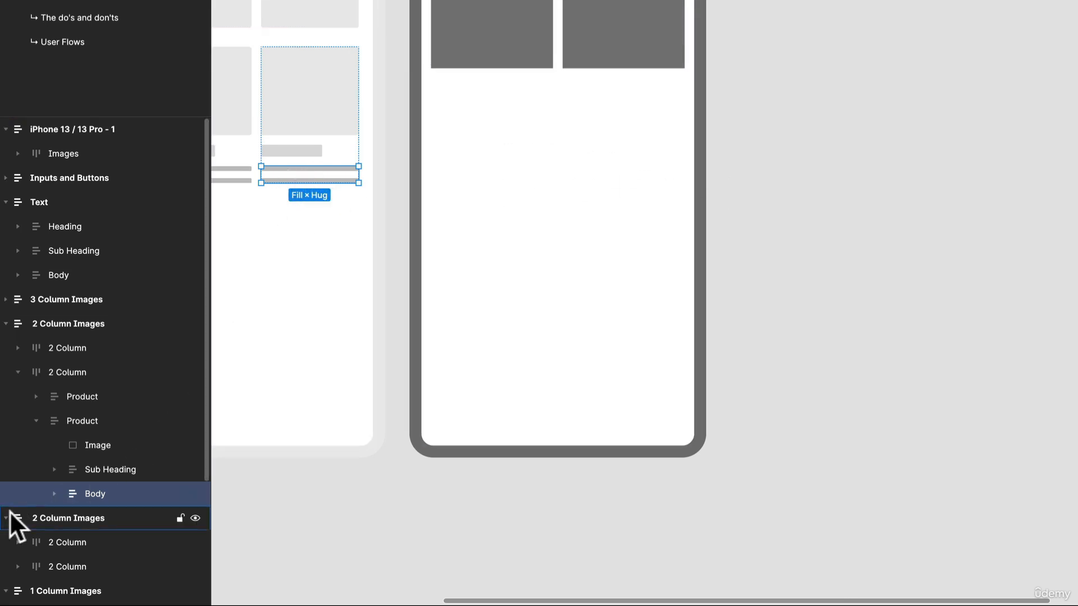
pyautogui.click(50, 494)
pyautogui.click(103, 514)
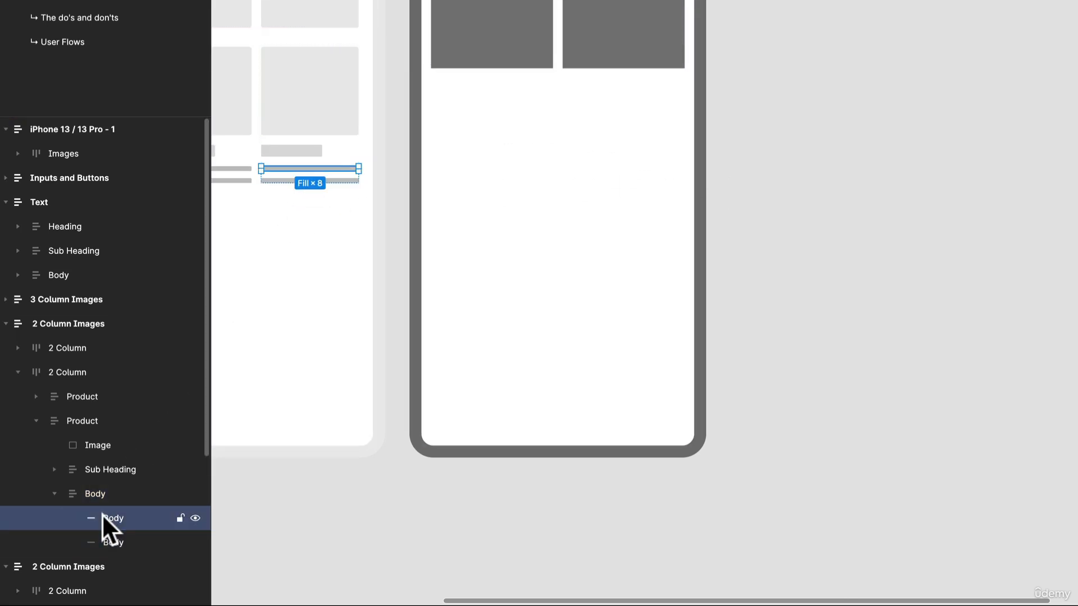
pyautogui.click(112, 493)
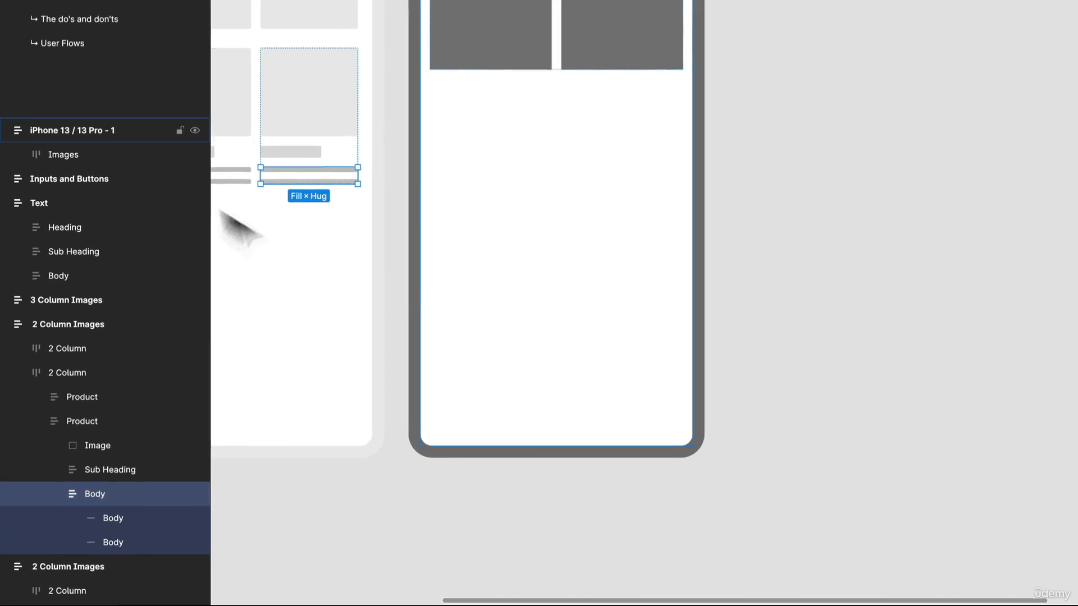
# Step: Ungroup the Sub Heading frame of the second Product in the 2 Column Images copy and widen its bar to 134
pyautogui.moveTo(363, 289); pyautogui.dragTo(506, 296)
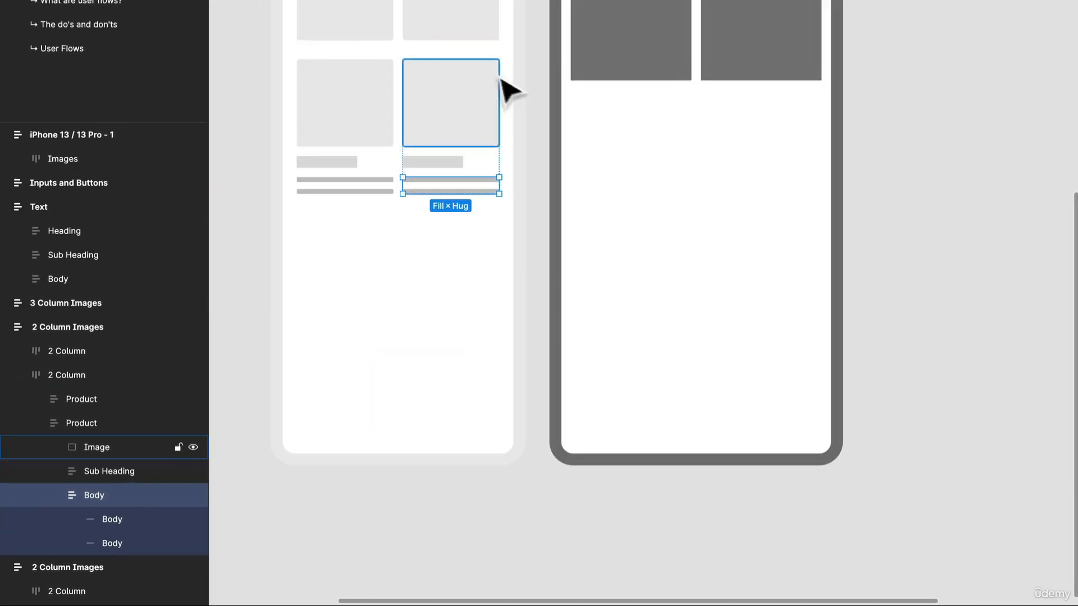
pyautogui.click(461, 164)
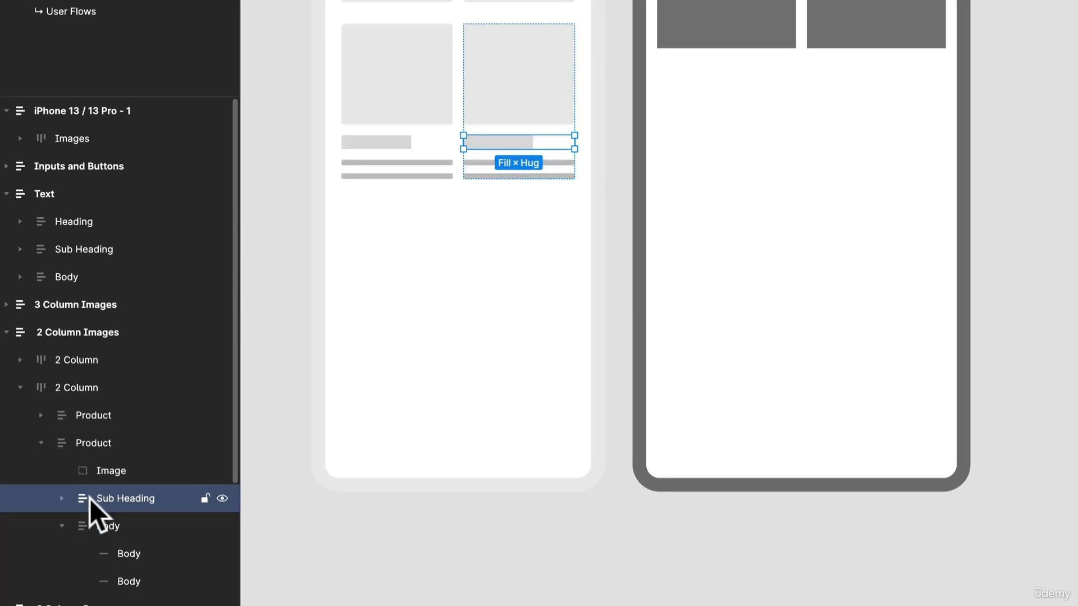
pyautogui.click(63, 499)
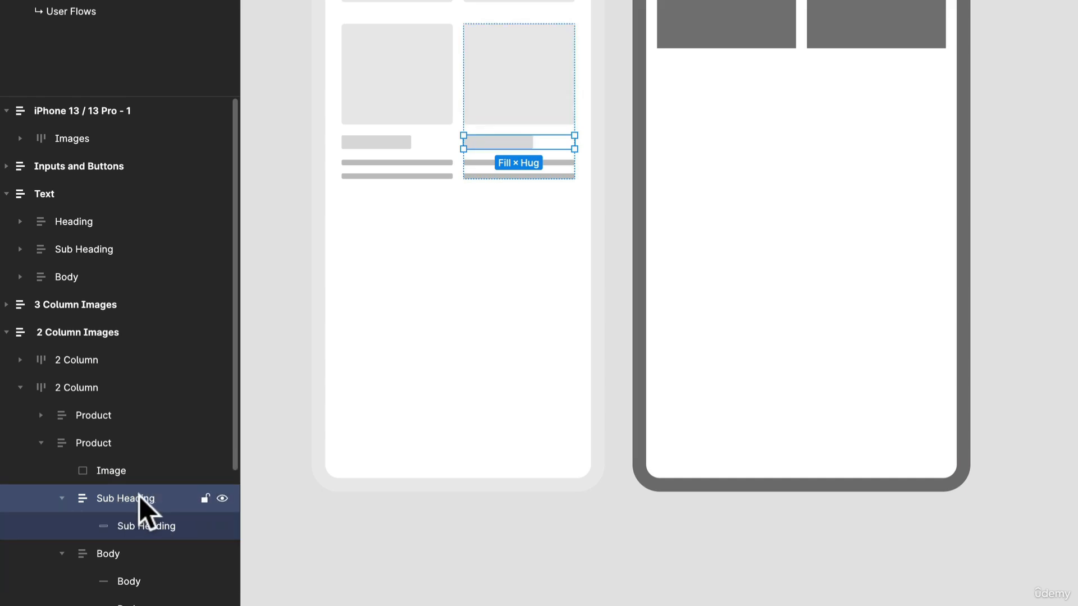
pyautogui.hotkey('ctrl', 'shift', 'g')
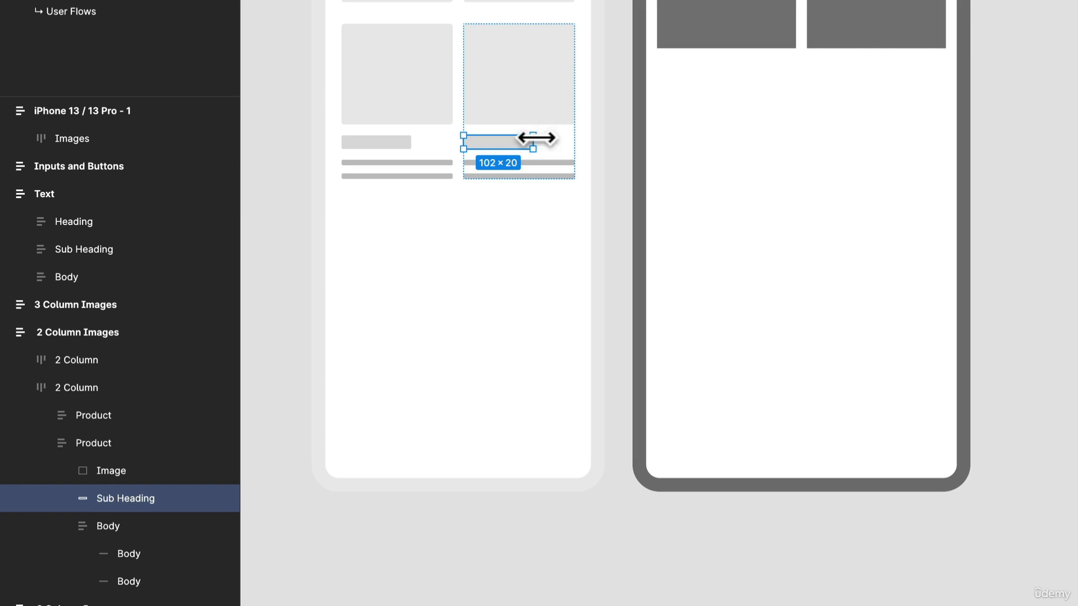
pyautogui.moveTo(536, 147); pyautogui.dragTo(556, 160)
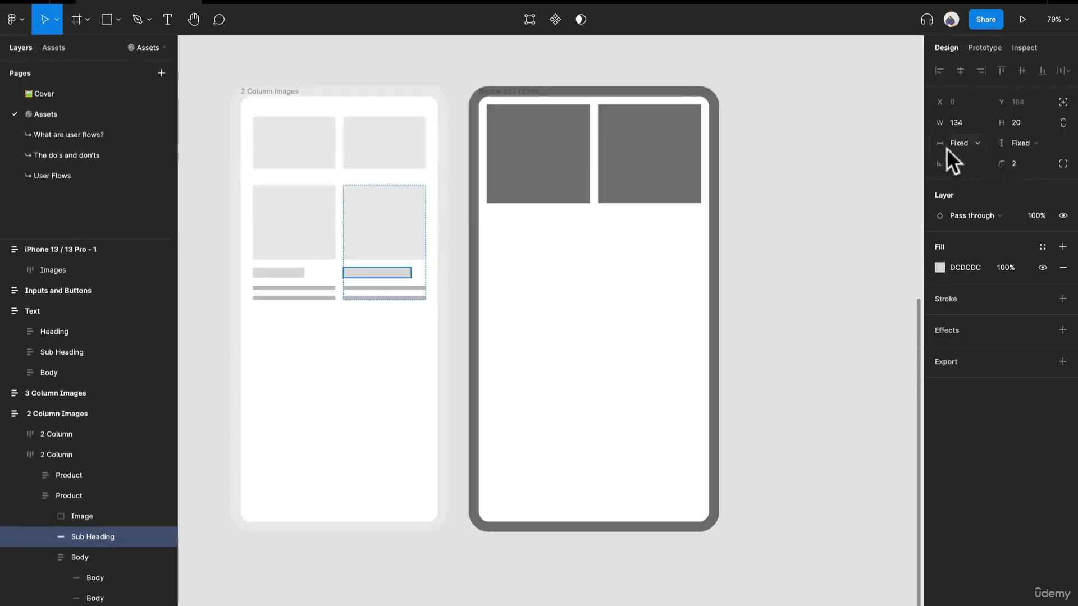
pyautogui.click(957, 146)
pyautogui.click(963, 154)
pyautogui.hotkey('ctrl', 'z')
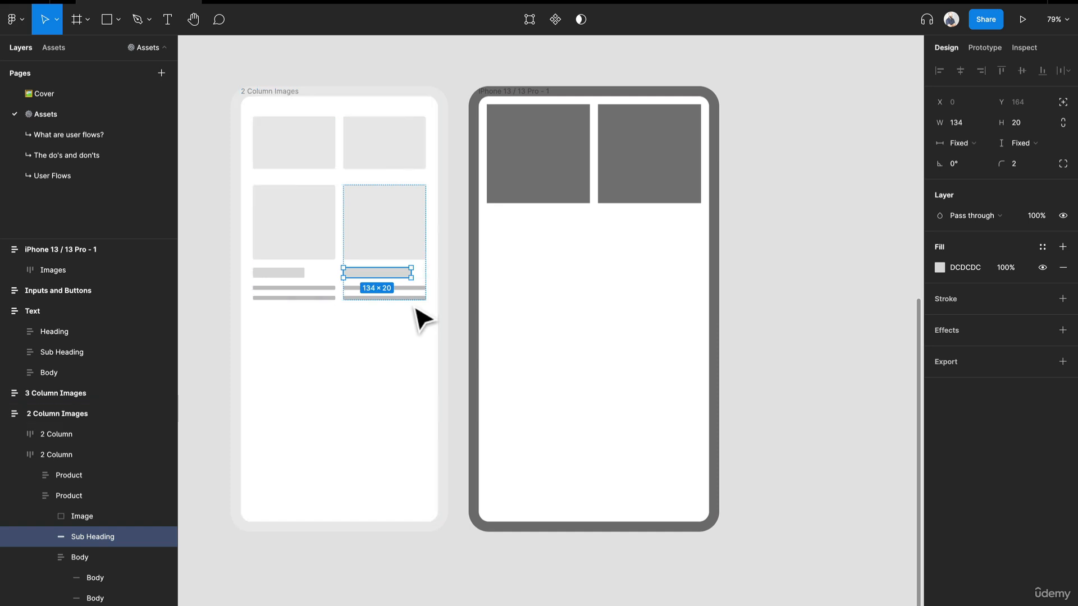
# Step: Examine the second Product's two Body lines, the 2 Column Images copy and the stacked Primary Button in the Inputs and Buttons frame
pyautogui.click(419, 299)
pyautogui.click(420, 294)
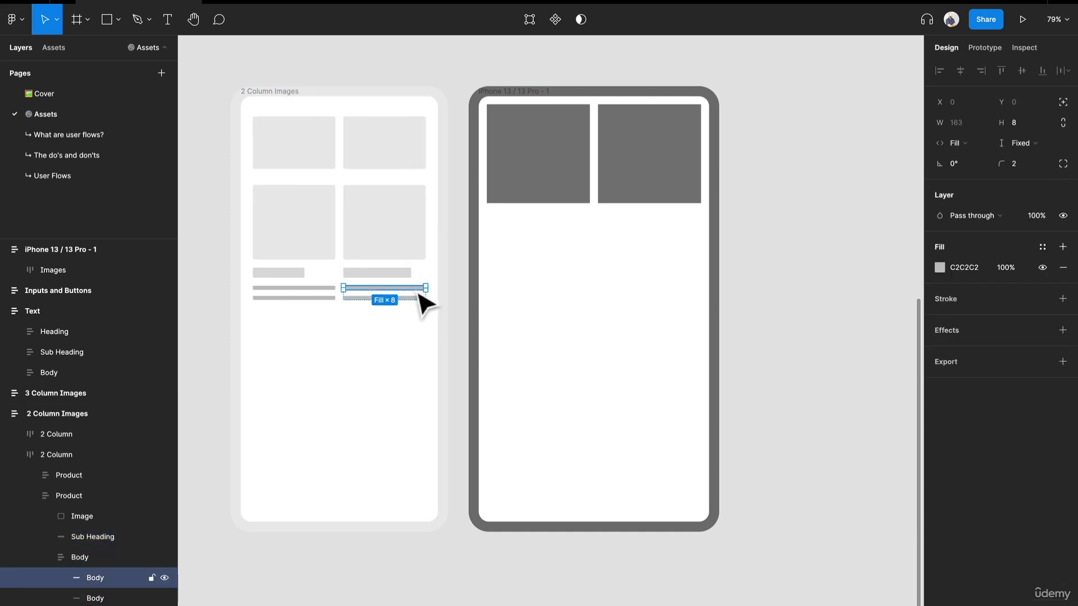
pyautogui.click(416, 298)
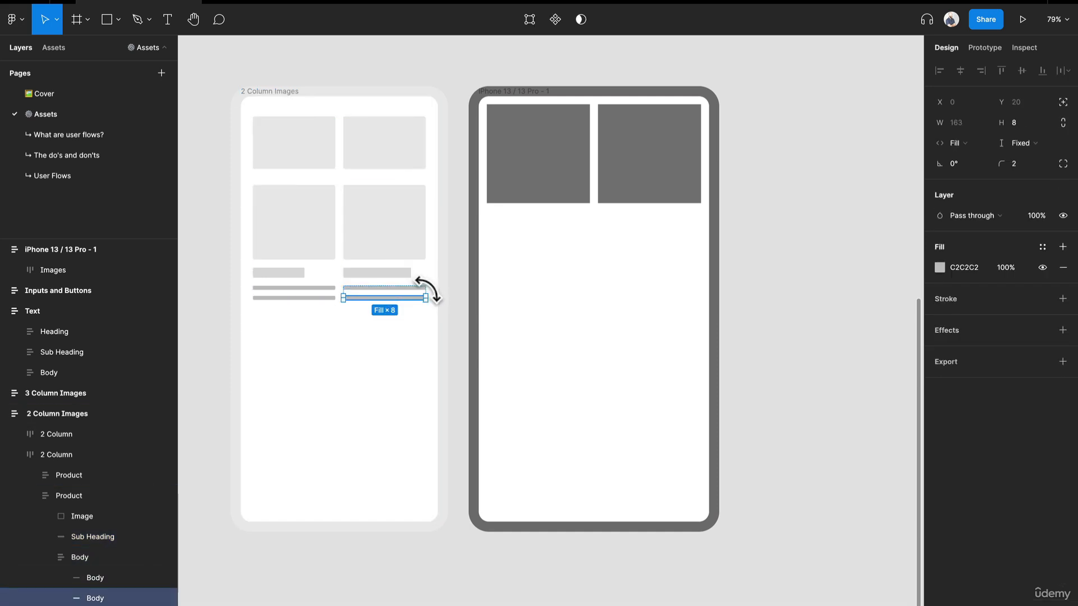
pyautogui.click(442, 291)
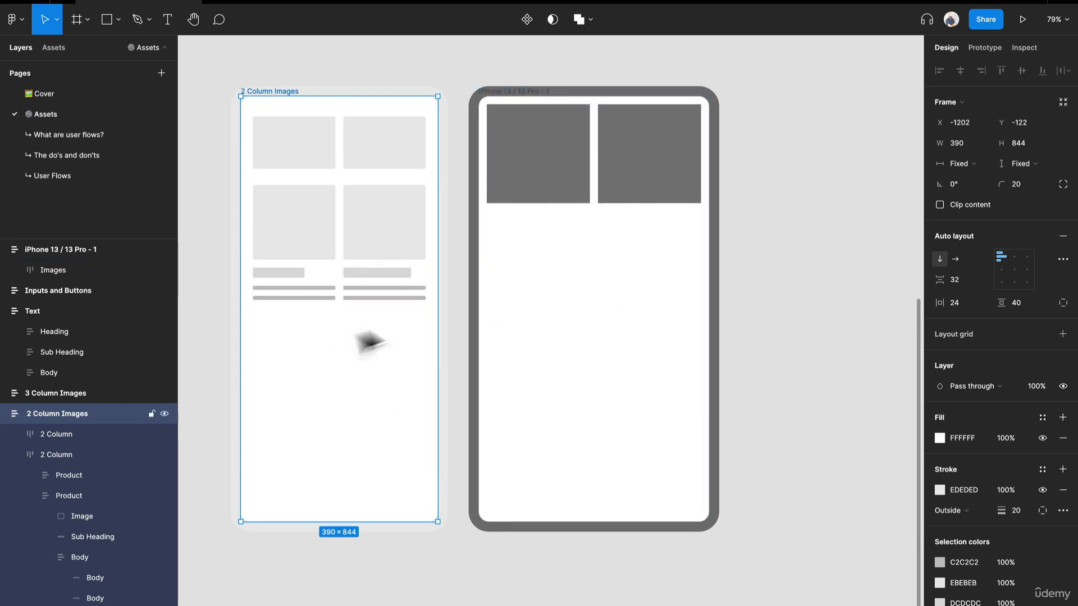
pyautogui.scroll(-2, 482, 226)
pyautogui.moveTo(730, 217); pyautogui.dragTo(277, 397)
pyautogui.scroll(3, 499, 279)
pyautogui.click(467, 139)
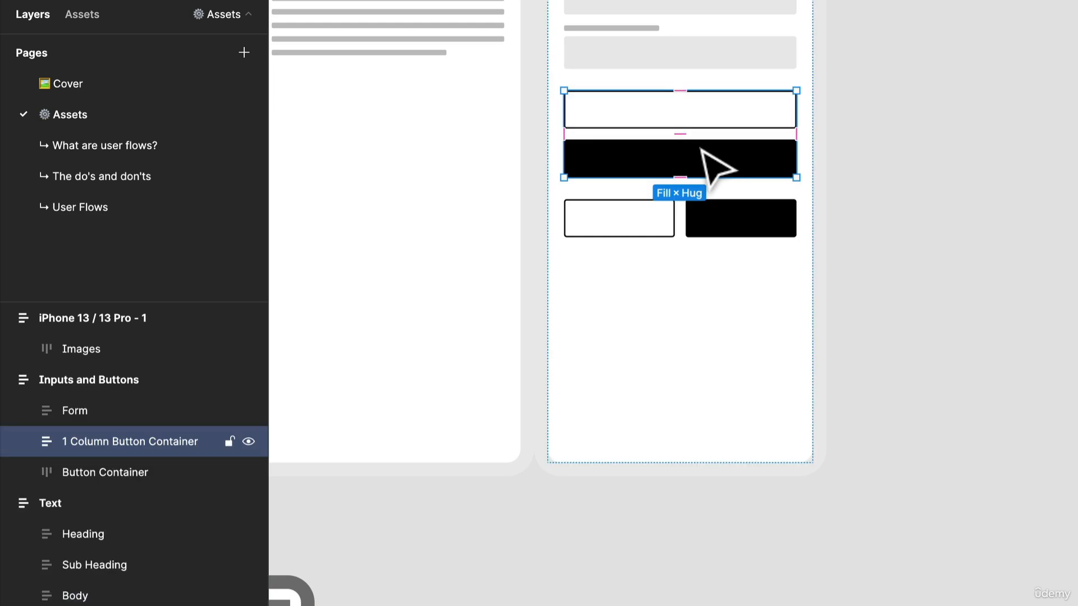
pyautogui.click(700, 152)
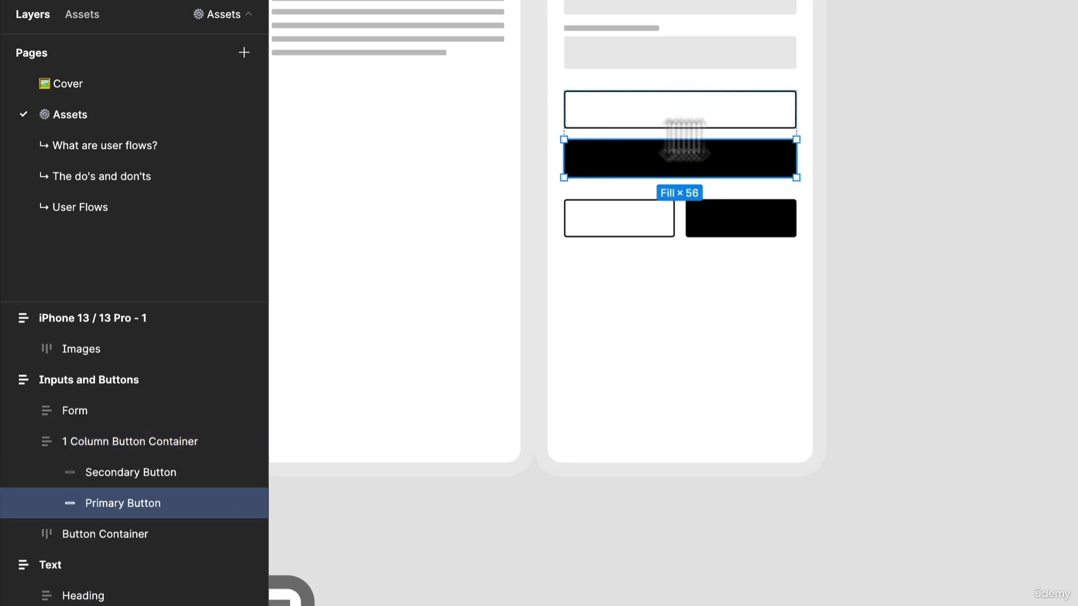
# Step: Duplicate the phone's second gray image rectangle onto the empty canvas beside it and resize the copy to 440 × 85
pyautogui.moveTo(528, 584); pyautogui.dragTo(810, 356)
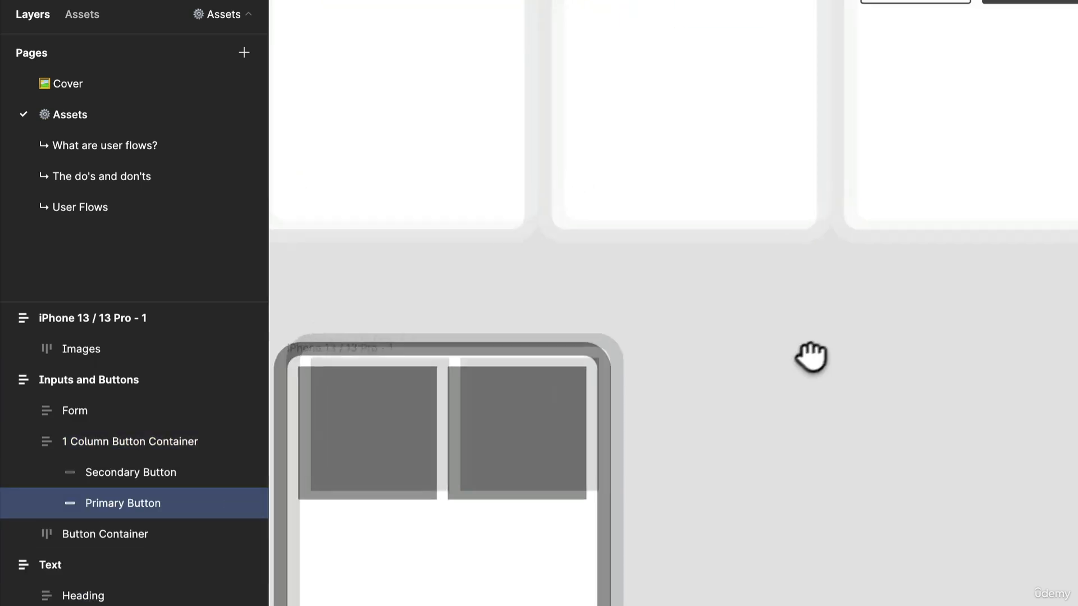
pyautogui.click(470, 477)
pyautogui.click(470, 476)
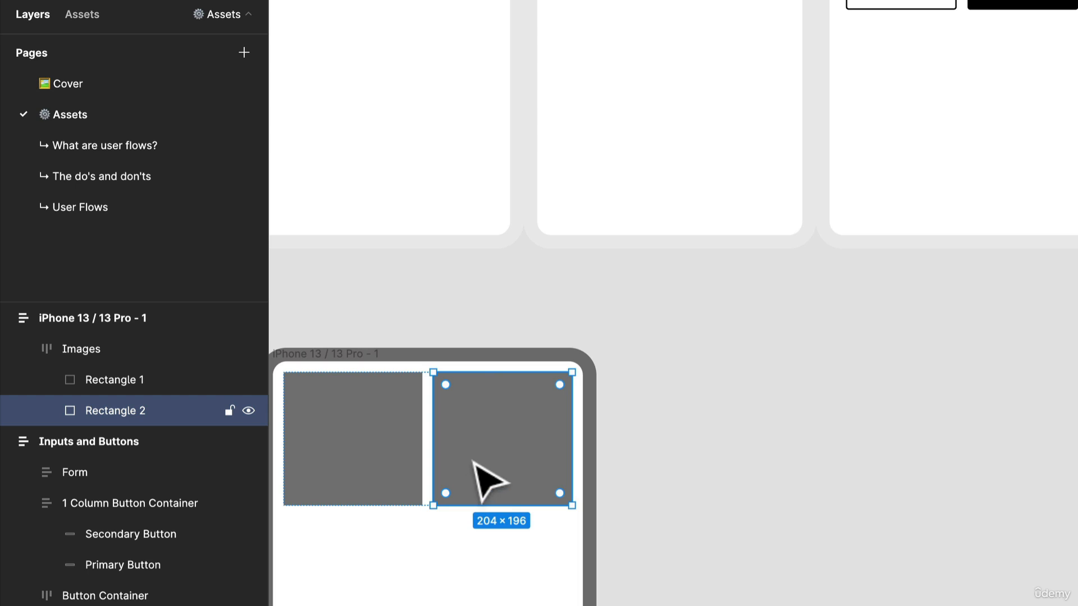
pyautogui.moveTo(487, 482); pyautogui.dragTo(806, 465)
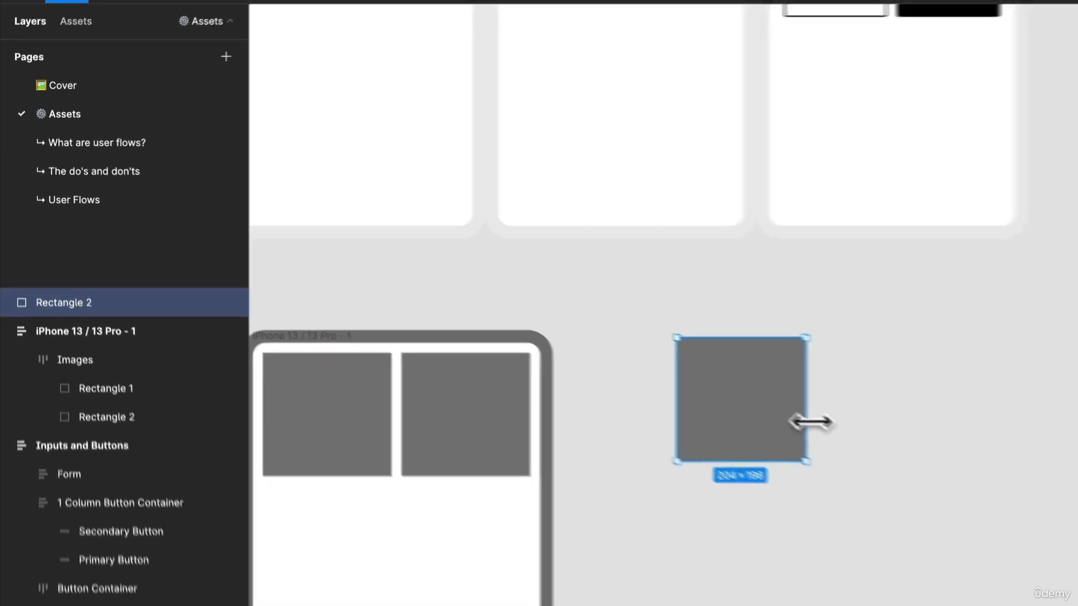
pyautogui.moveTo(811, 422); pyautogui.dragTo(956, 427)
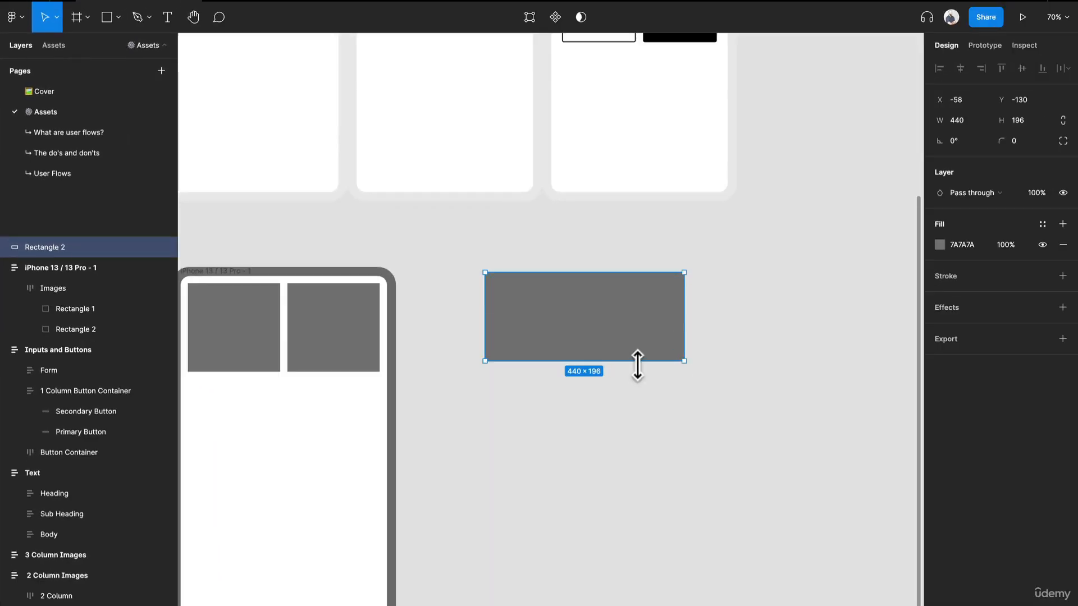
pyautogui.moveTo(638, 366); pyautogui.dragTo(649, 312)
pyautogui.click(704, 349)
pyautogui.moveTo(587, 297); pyautogui.dragTo(605, 317)
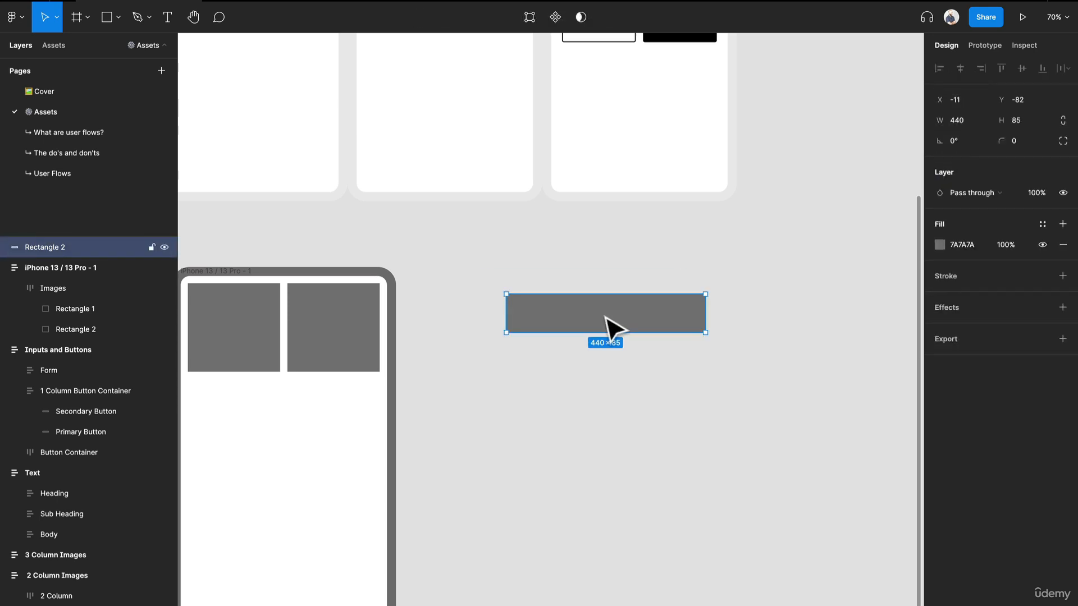
# Step: Fill the copied rectangle with 000000, sampled from the black button in the Inputs and Buttons frame
pyautogui.press('i')
pyautogui.scroll(3, 677, 140)
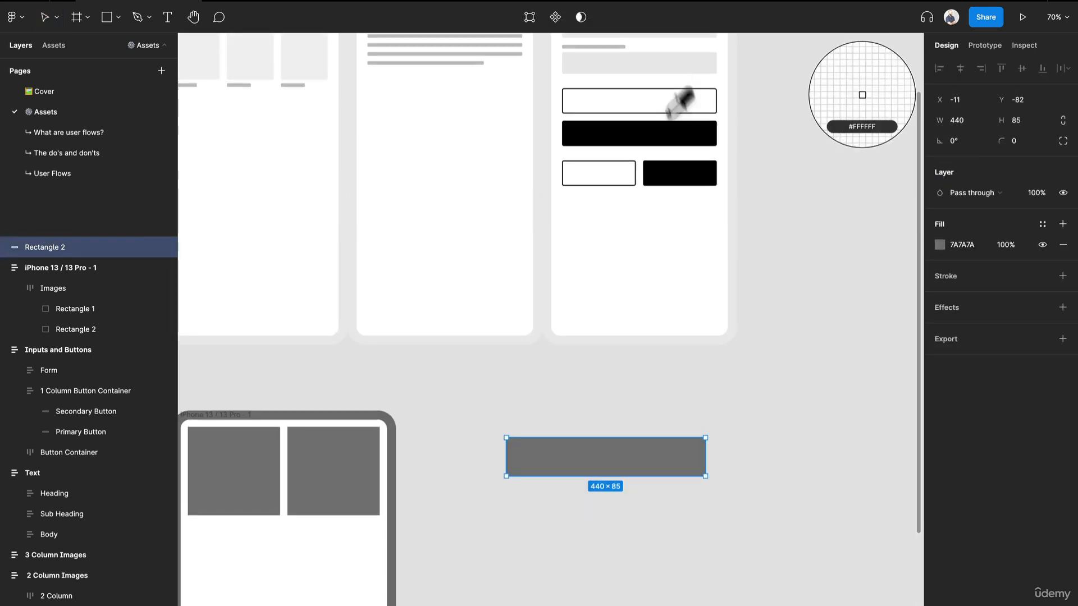
pyautogui.click(674, 171)
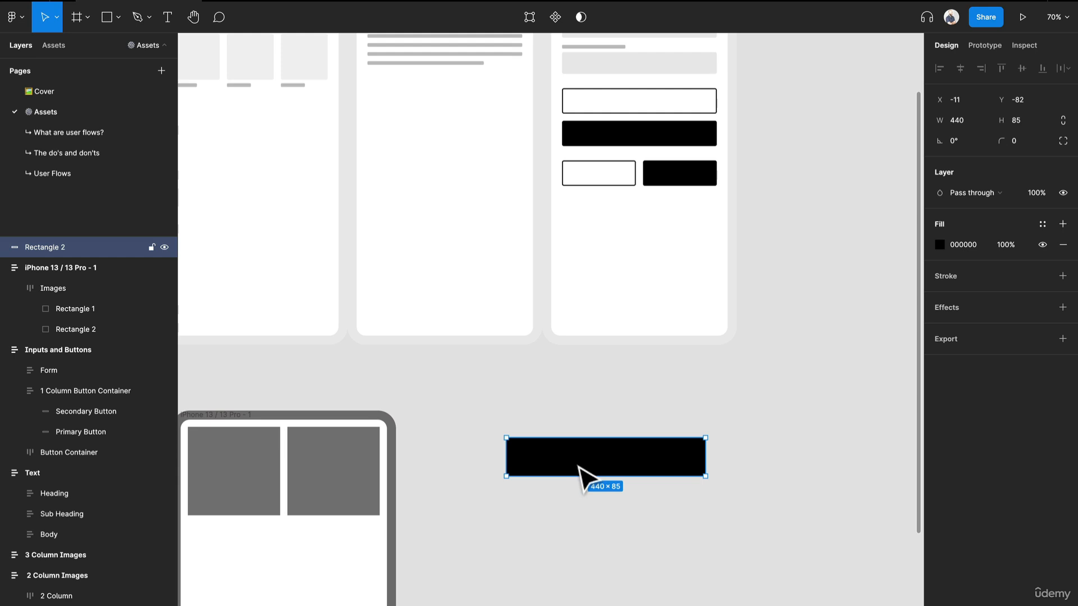
# Step: Duplicate the black rectangle directly below itself and replace the copy's fill with a 000000 inside stroke of 2
pyautogui.moveTo(583, 463); pyautogui.dragTo(595, 521)
pyautogui.scroll(-2, 575, 414)
pyautogui.hscroll(2, 575, 413)
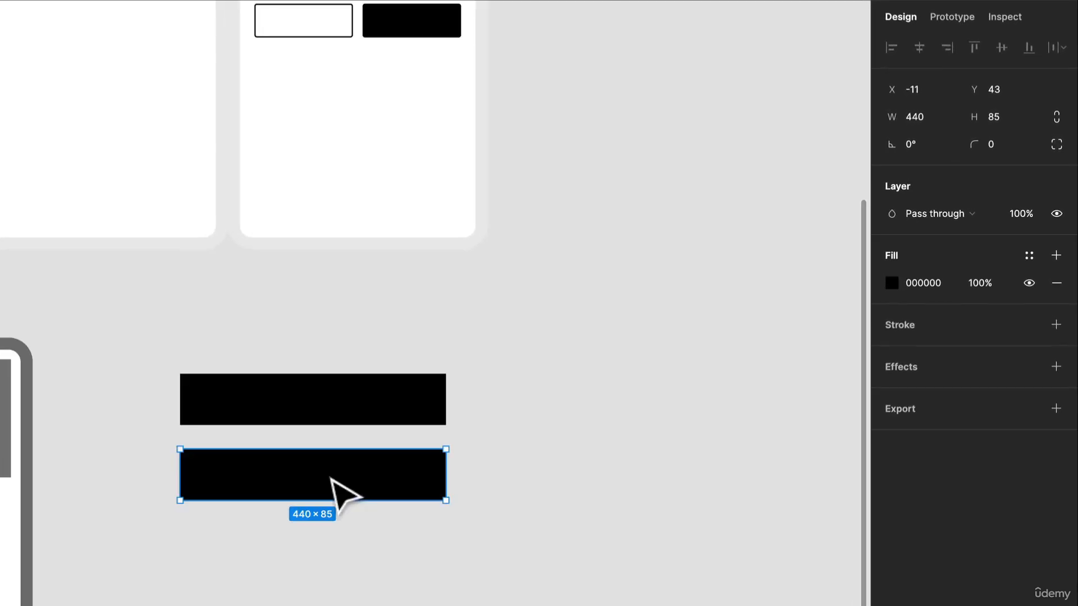
pyautogui.click(1056, 283)
pyautogui.click(1056, 296)
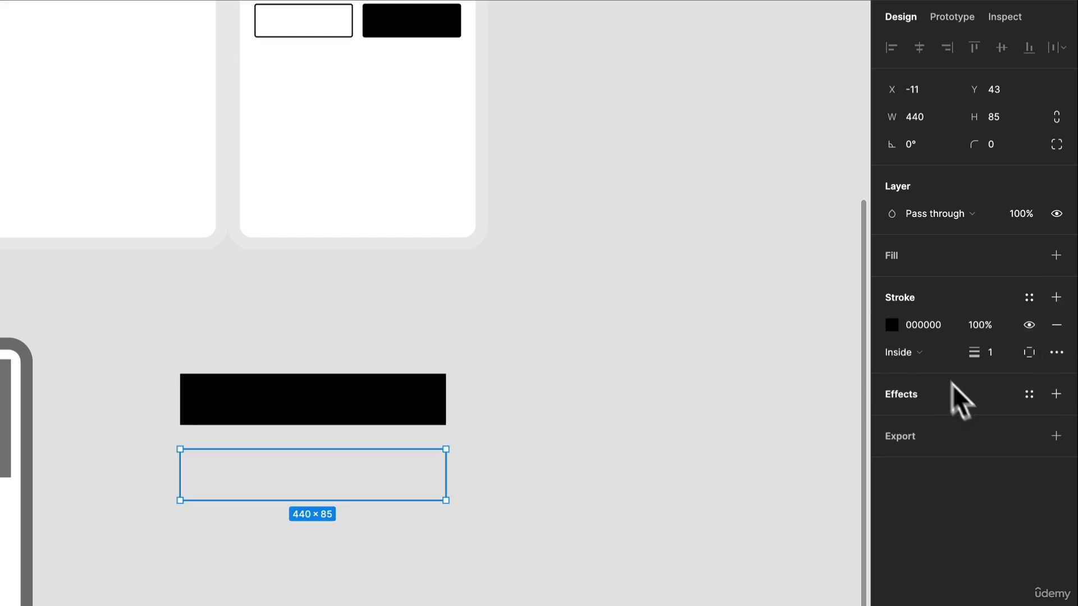
pyautogui.click(992, 354)
pyautogui.write('2')
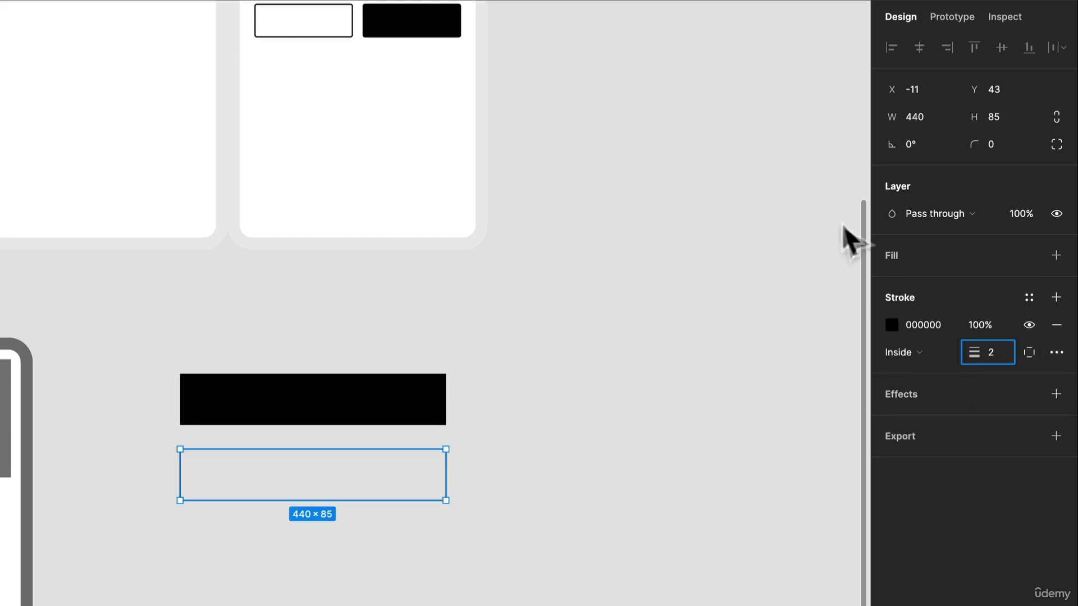
# Step: Place both the black and the outlined rectangle inside the phone frame, stacked below the gray image rectangles
pyautogui.click(339, 515)
pyautogui.moveTo(337, 512); pyautogui.dragTo(478, 440)
pyautogui.moveTo(520, 536); pyautogui.dragTo(458, 373)
pyautogui.moveTo(544, 320); pyautogui.dragTo(210, 422)
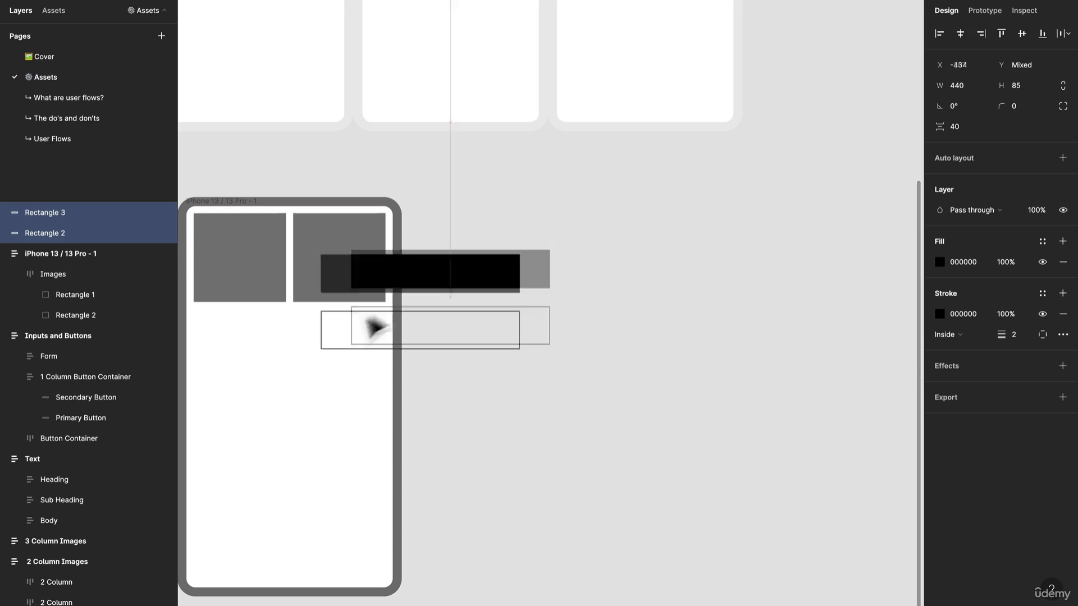
pyautogui.click(532, 362)
pyautogui.moveTo(534, 360); pyautogui.dragTo(668, 373)
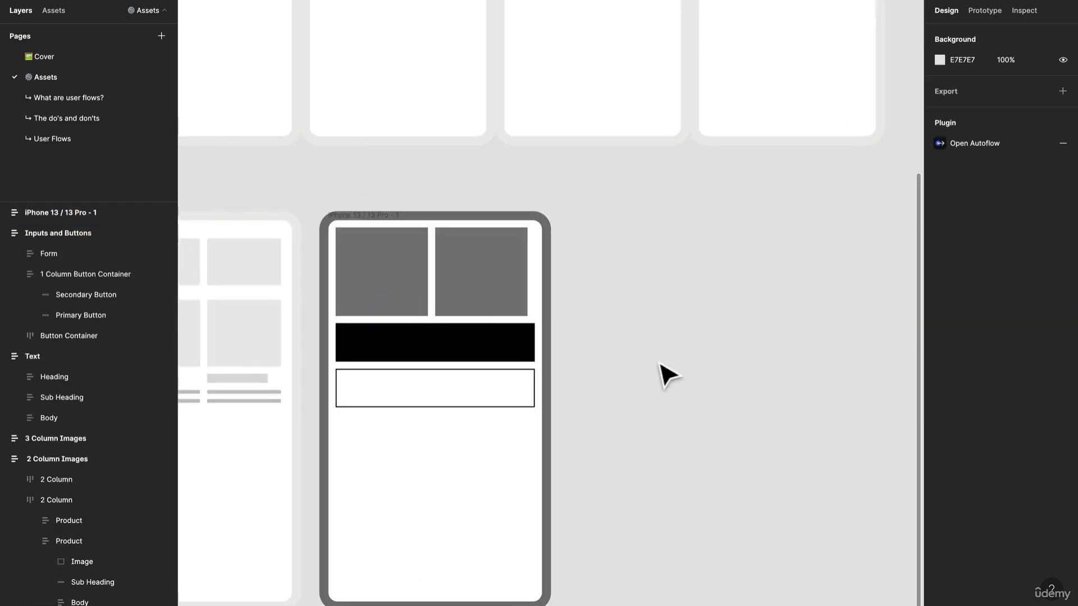
pyautogui.click(456, 351)
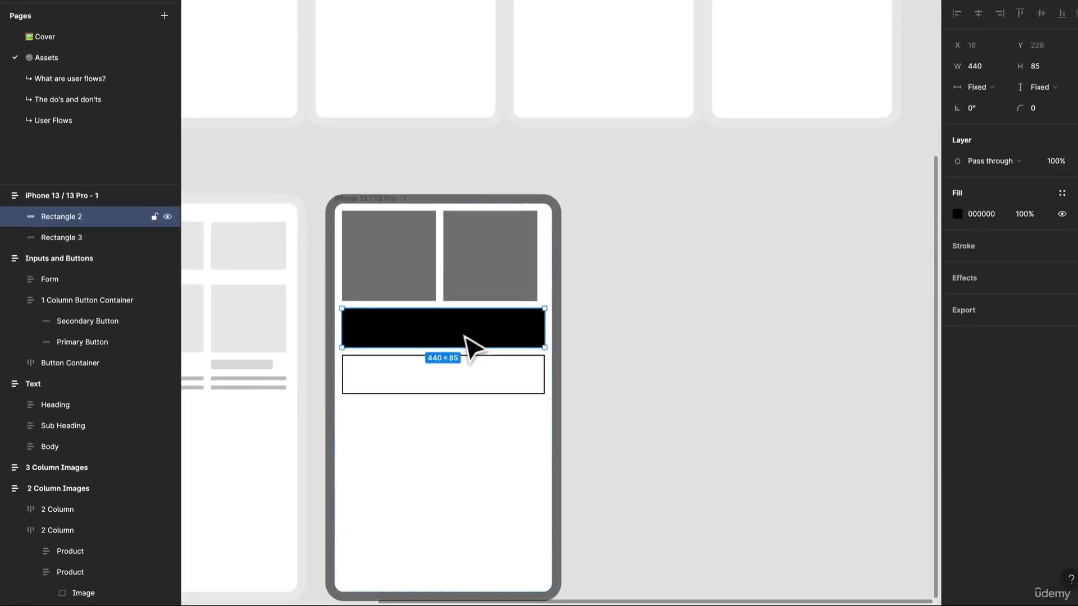
pyautogui.click(695, 393)
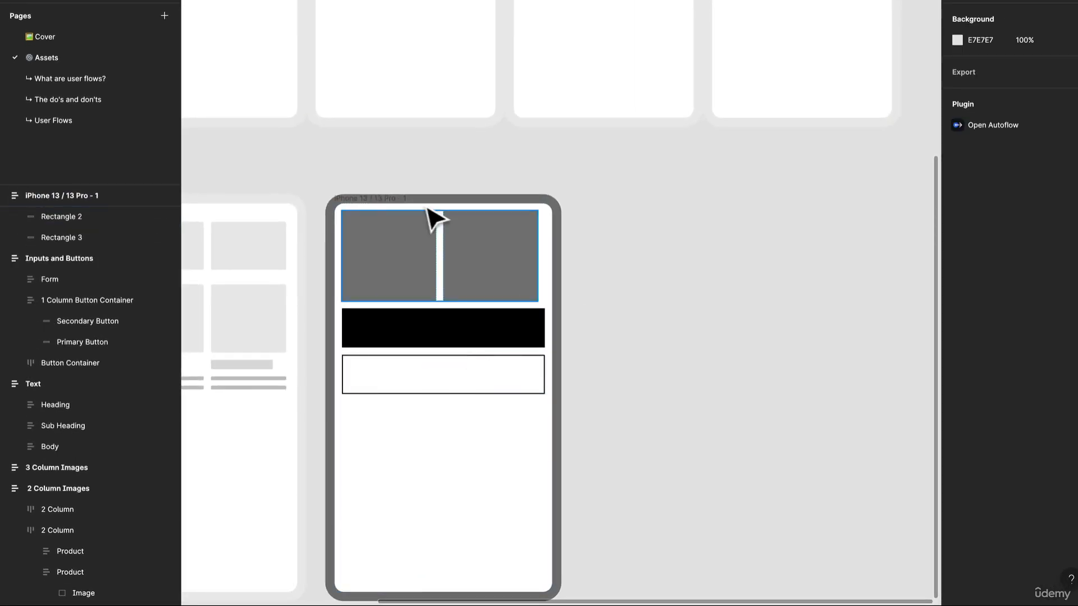
# Step: Examine the phone frame's button rectangle layers and compare them with the named Primary Button layer in 1 Column Button Container
pyautogui.click(361, 197)
pyautogui.click(559, 261)
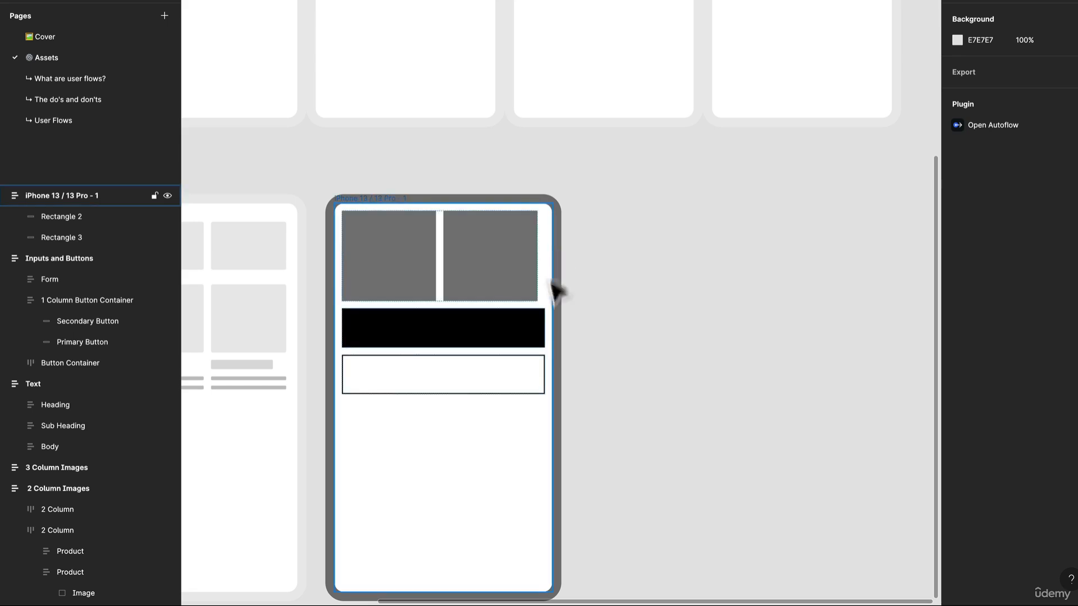
pyautogui.click(534, 342)
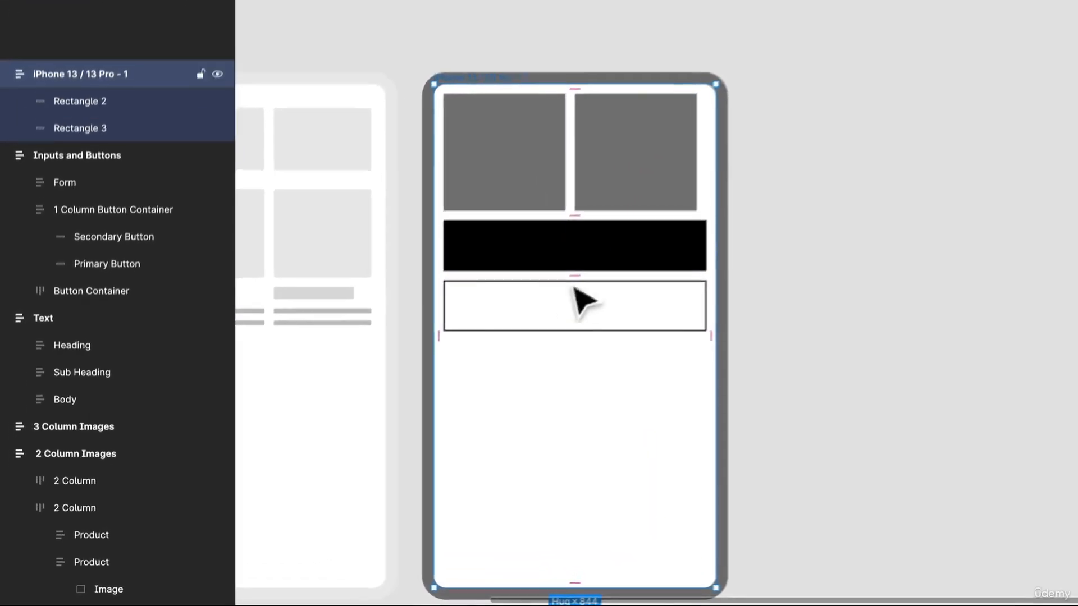
pyautogui.click(443, 348)
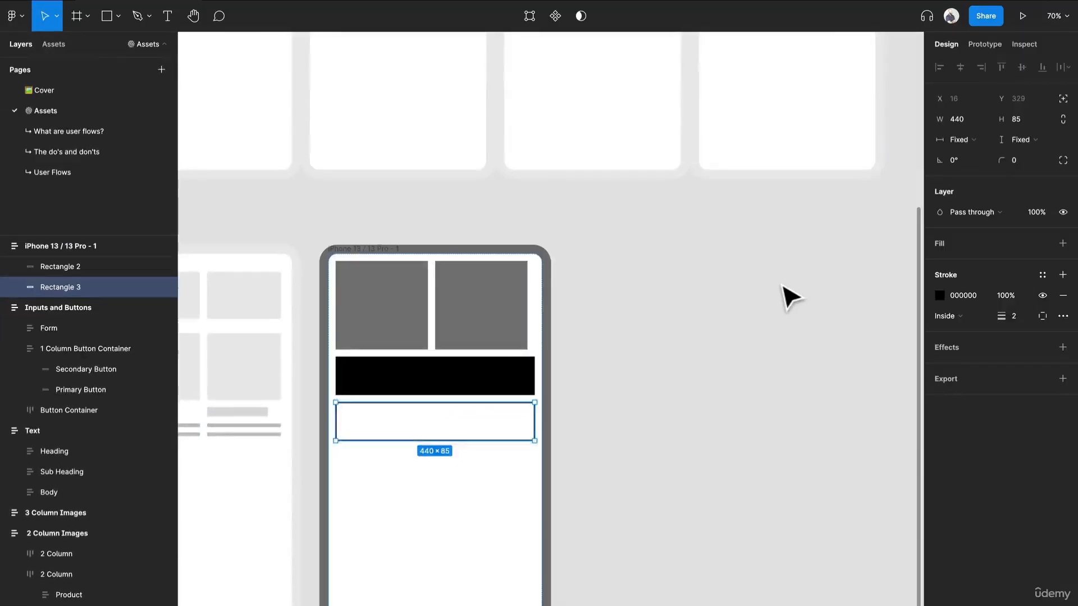
pyautogui.scroll(5, 782, 294)
pyautogui.click(843, 231)
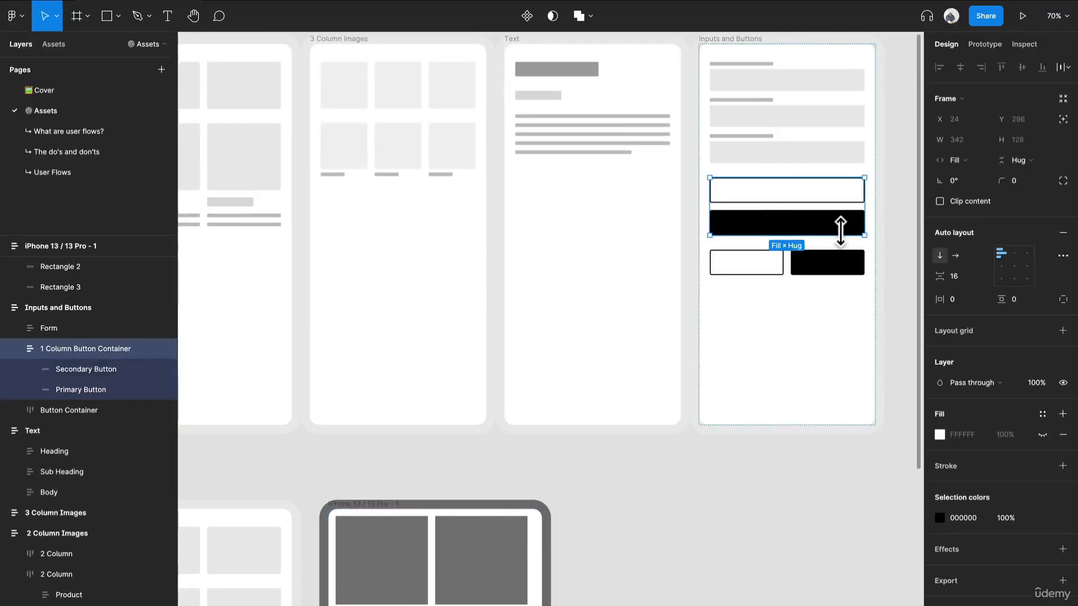
pyautogui.click(78, 390)
pyautogui.scroll(-2, 516, 491)
pyautogui.moveTo(513, 493); pyautogui.dragTo(525, 401)
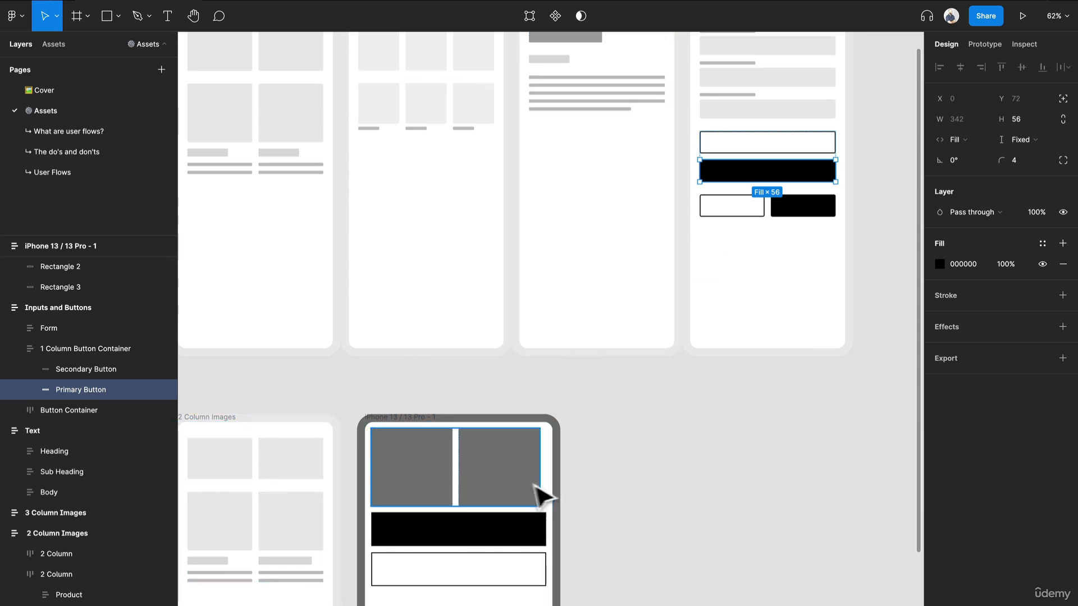
# Step: Examine the auto layout settings of the original 2 Column Images frame and its second 2 Column row
pyautogui.moveTo(618, 501); pyautogui.dragTo(670, 447)
pyautogui.scroll(-3, 676, 452)
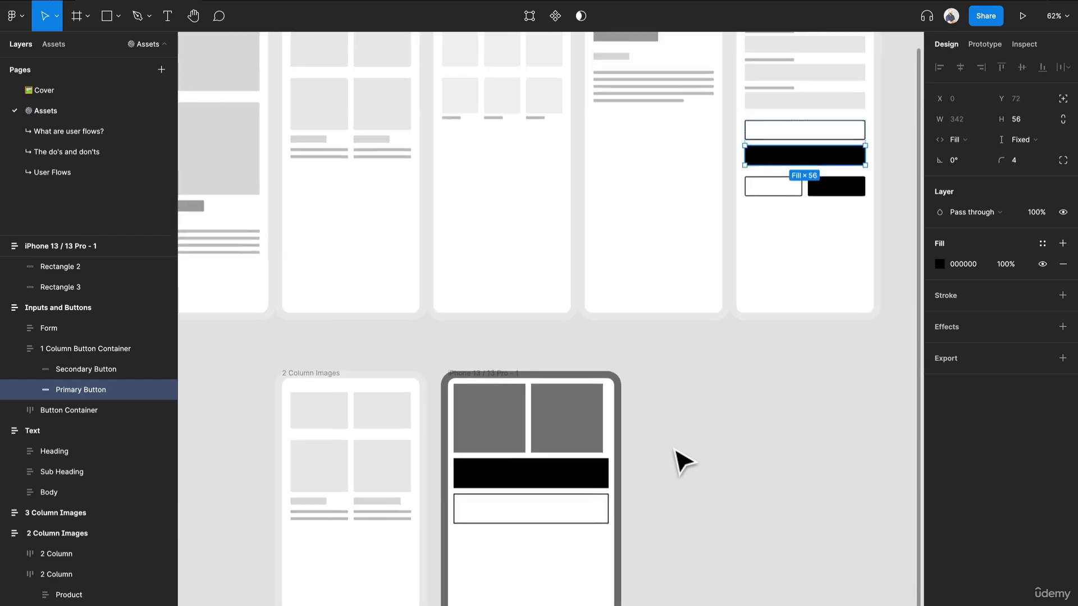
pyautogui.moveTo(676, 426); pyautogui.dragTo(682, 365)
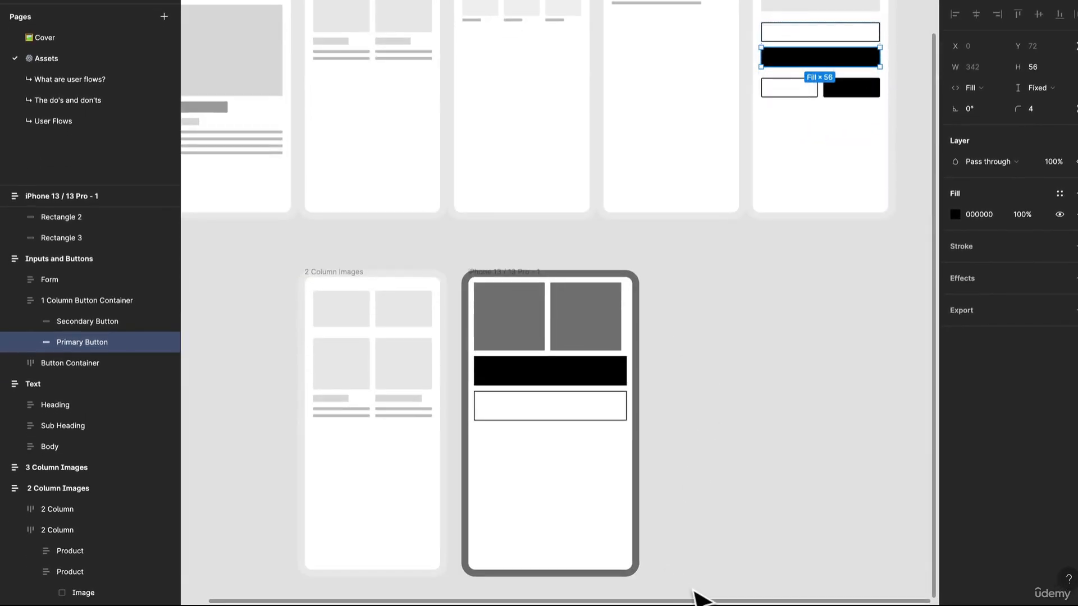
pyautogui.moveTo(690, 586); pyautogui.dragTo(714, 477)
pyautogui.scroll(3, 743, 327)
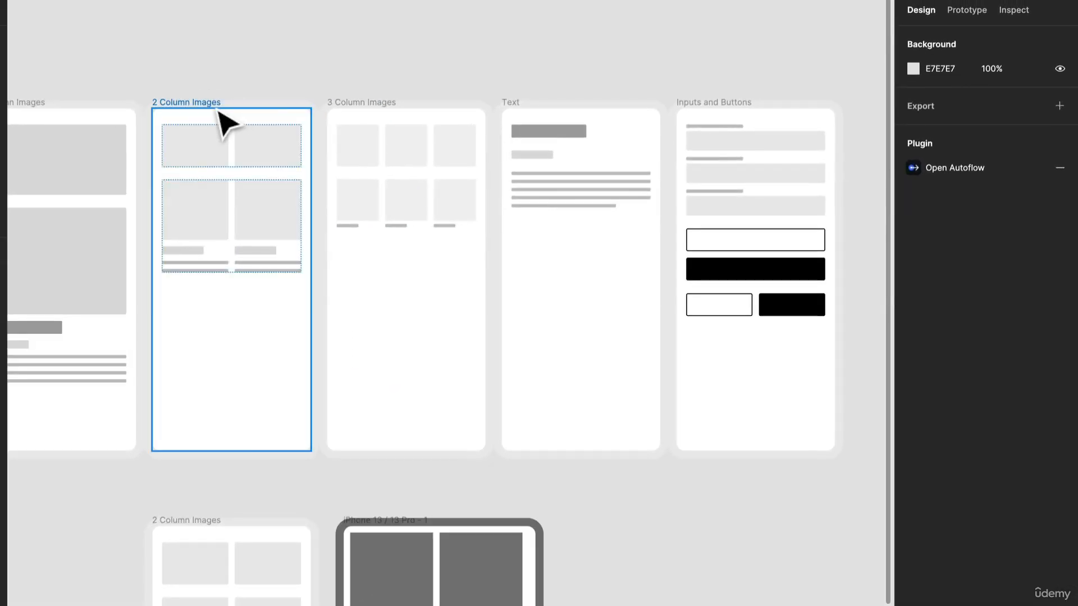
pyautogui.click(218, 108)
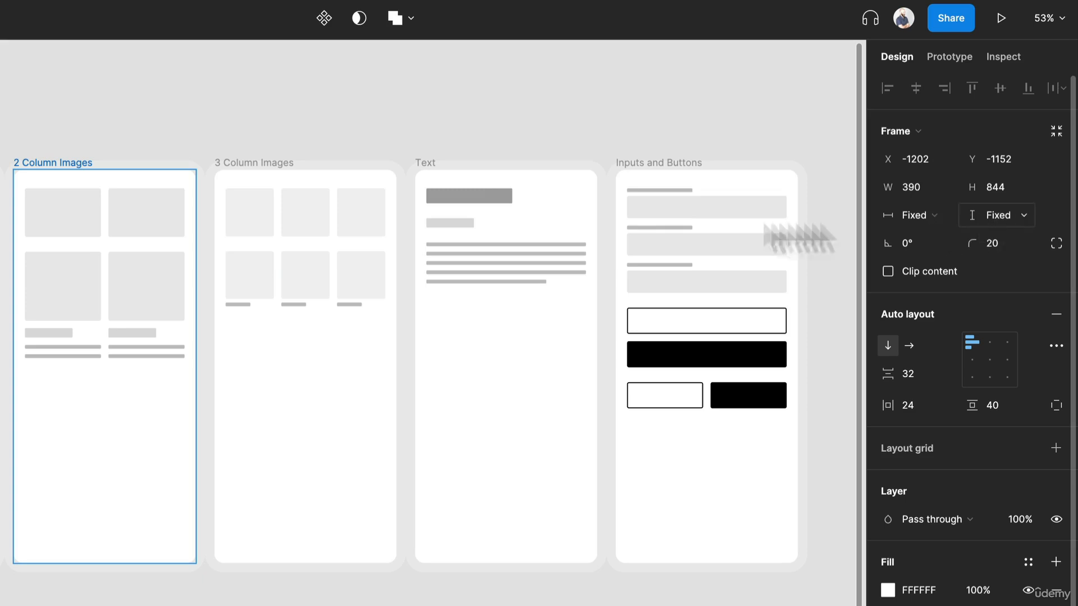
pyautogui.click(91, 277)
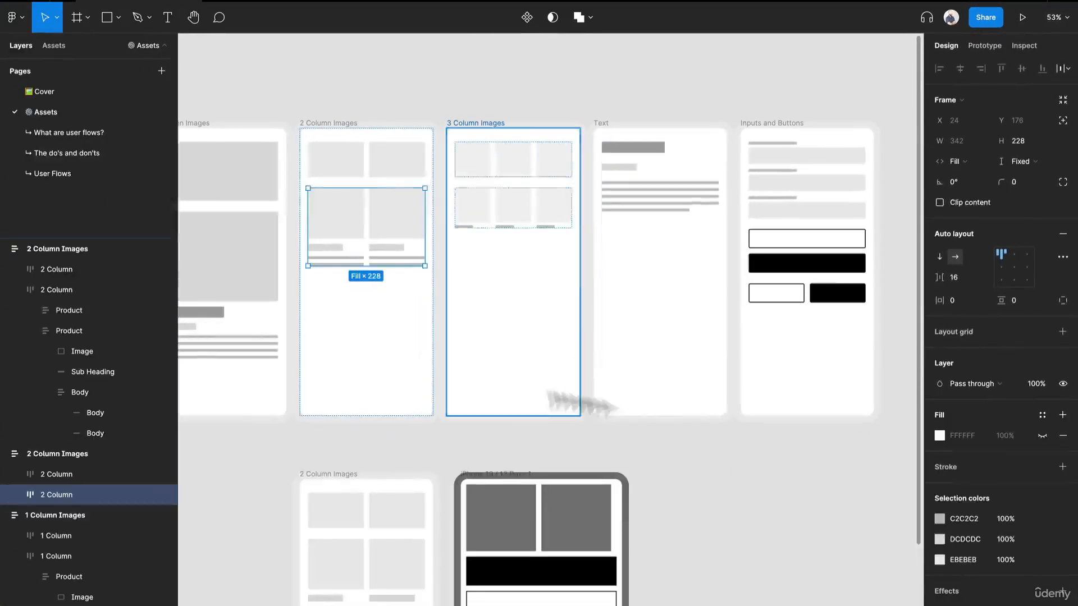
pyautogui.scroll(-5, 369, 546)
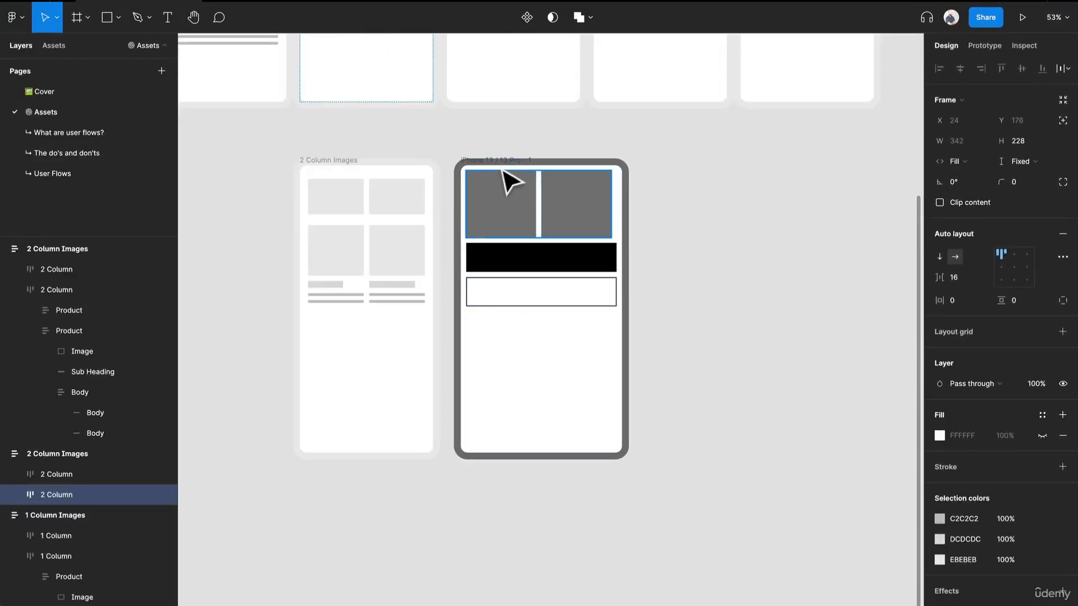